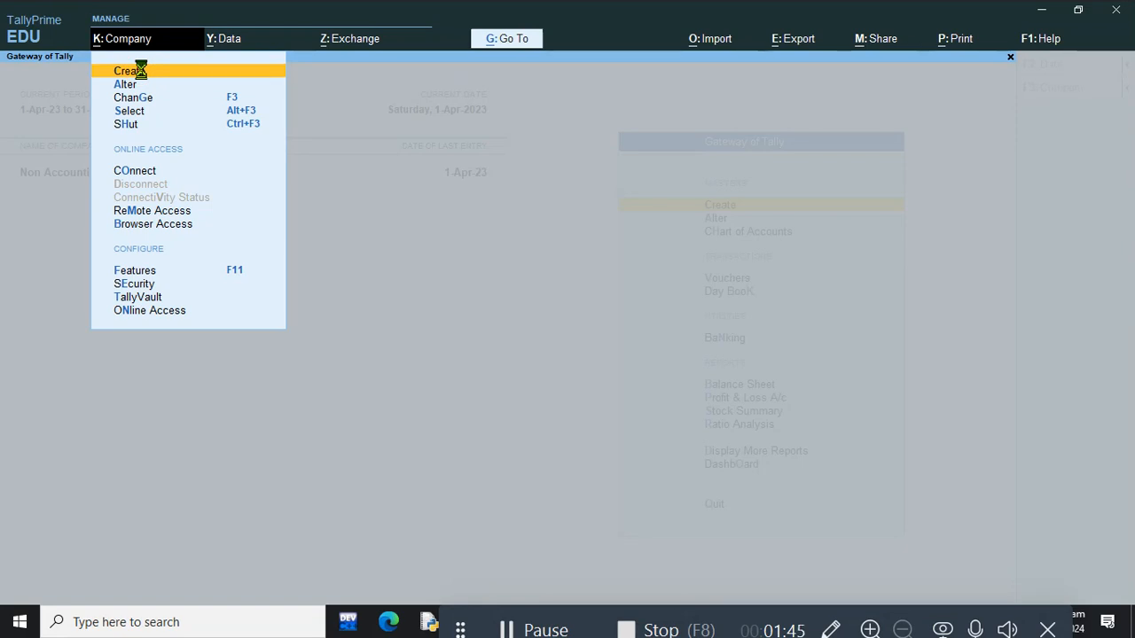
click(143, 76)
key(BackSpace)
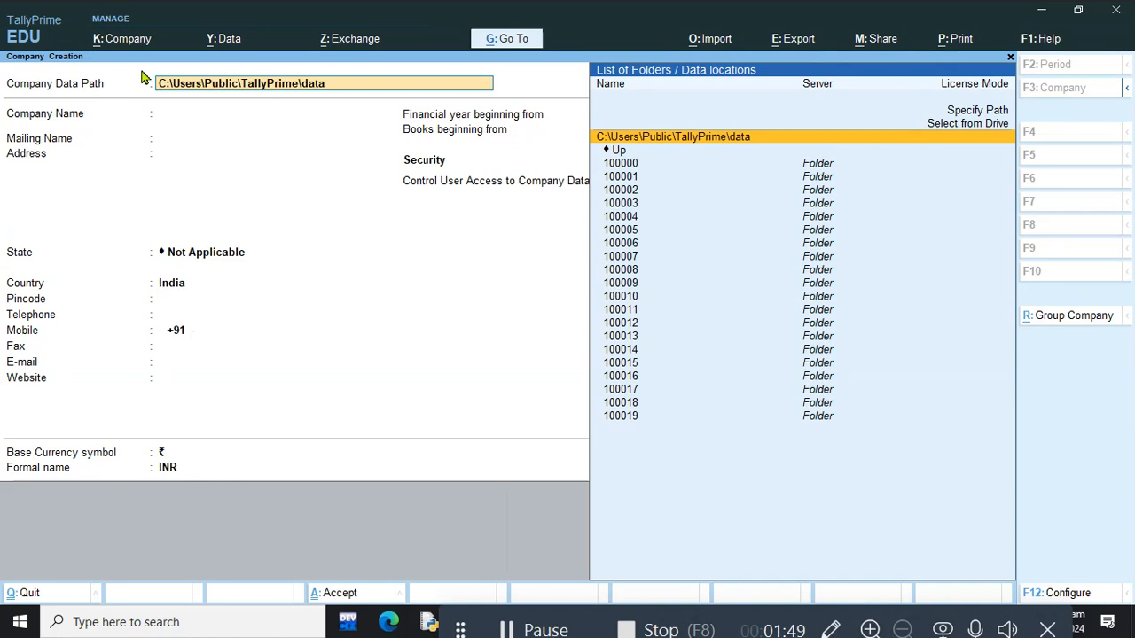
text(Cost)
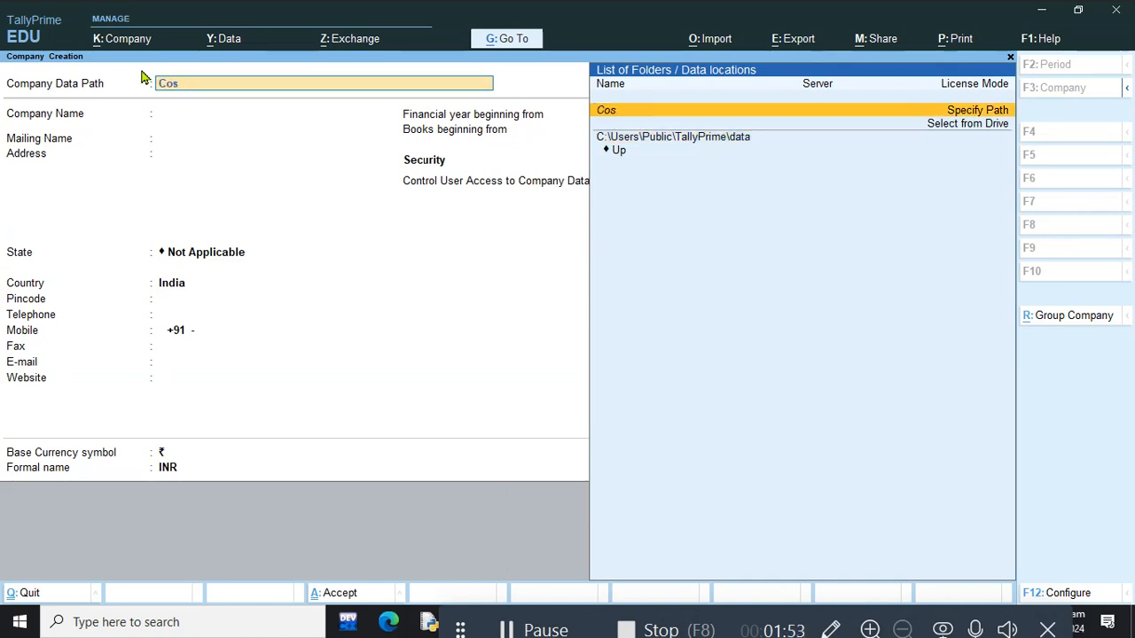
key(BackSpace)
key(BackSpace)
key(BackSpace)
key(BackSpace)
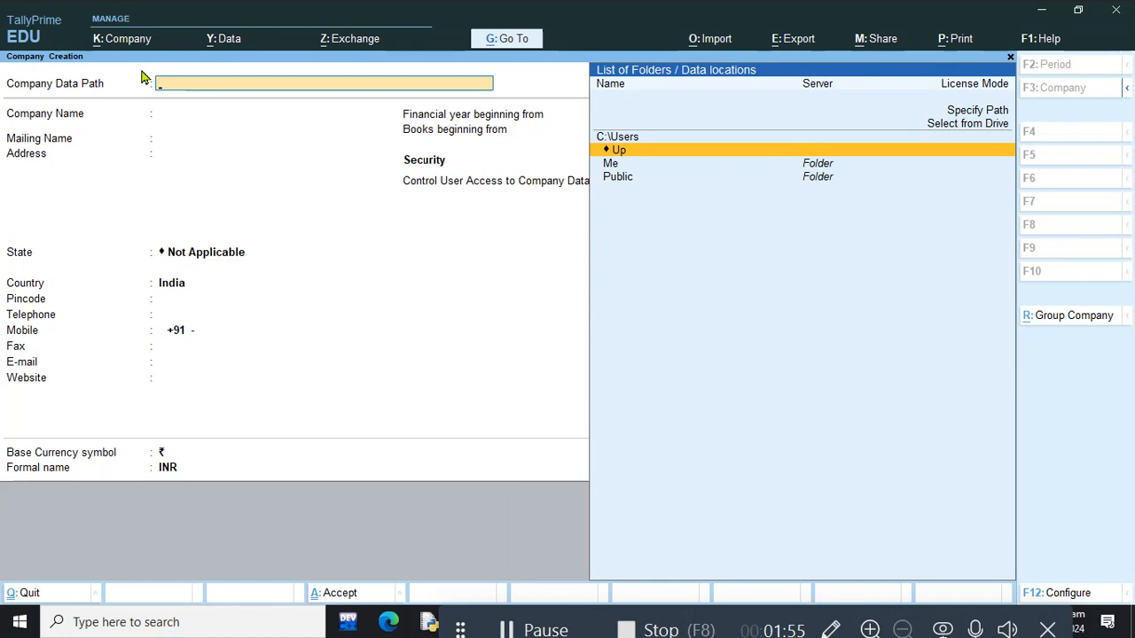
key(Escape)
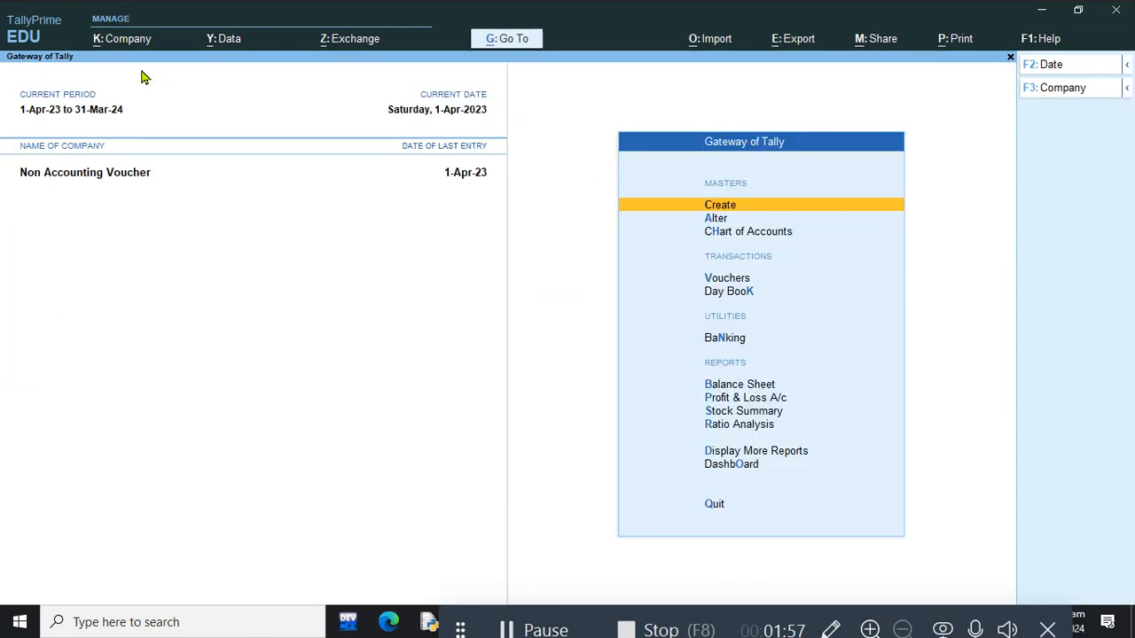
Create a company named Stock Category in the default data path and accept the default company features
click(134, 42)
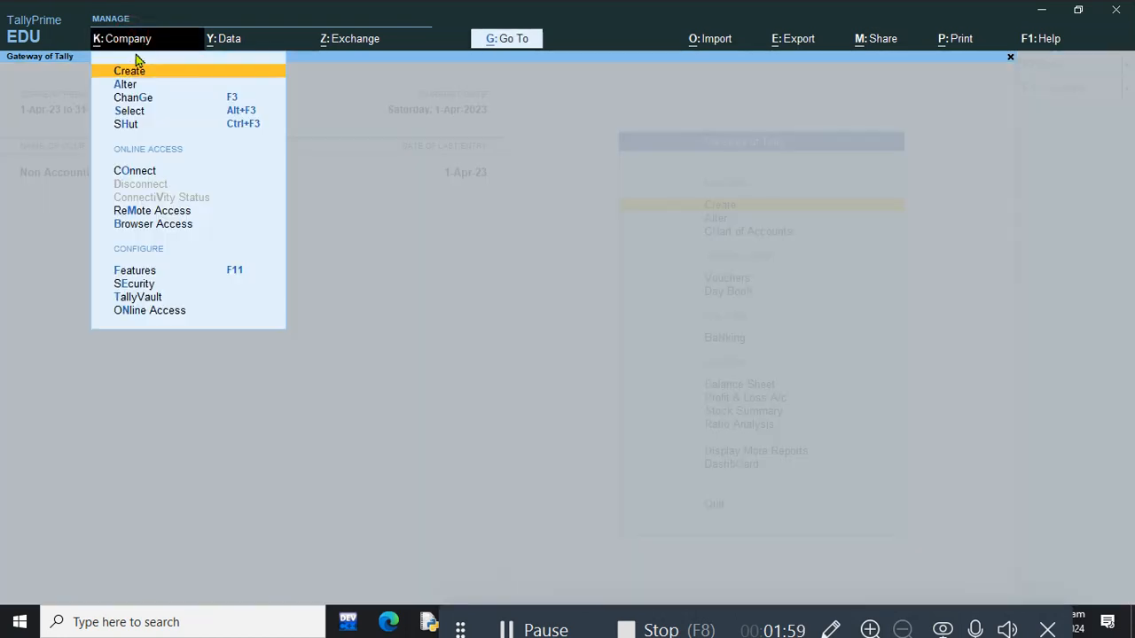
click(140, 71)
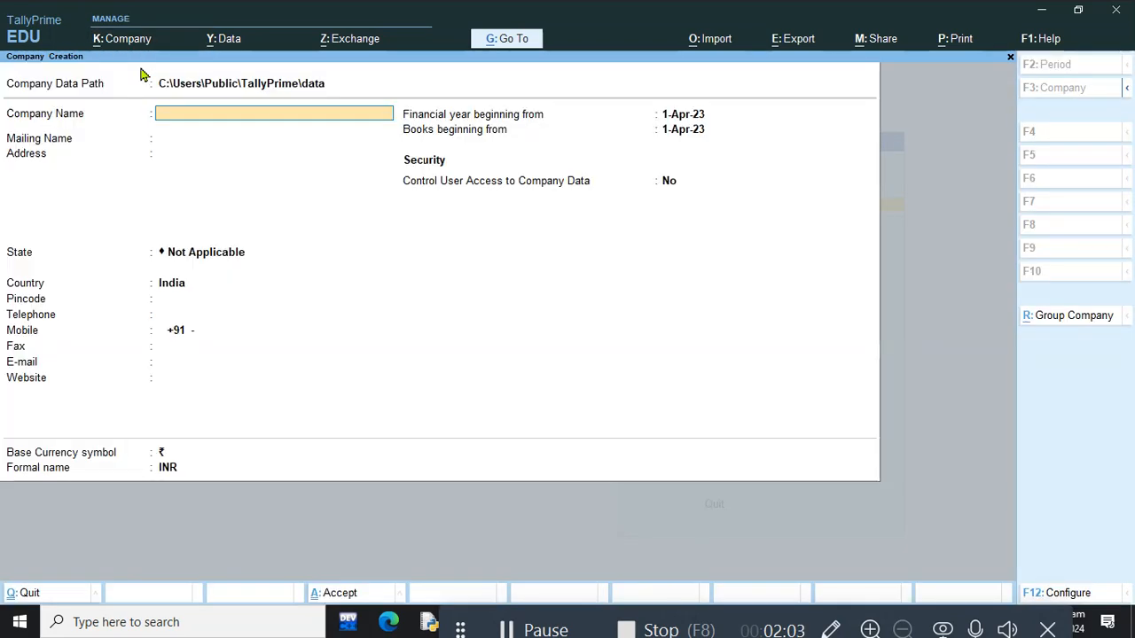
text(Stock Category)
key(Return)
key(Return)
key(Return)
key(Return)
key(Return)
key(Return)
key(Return)
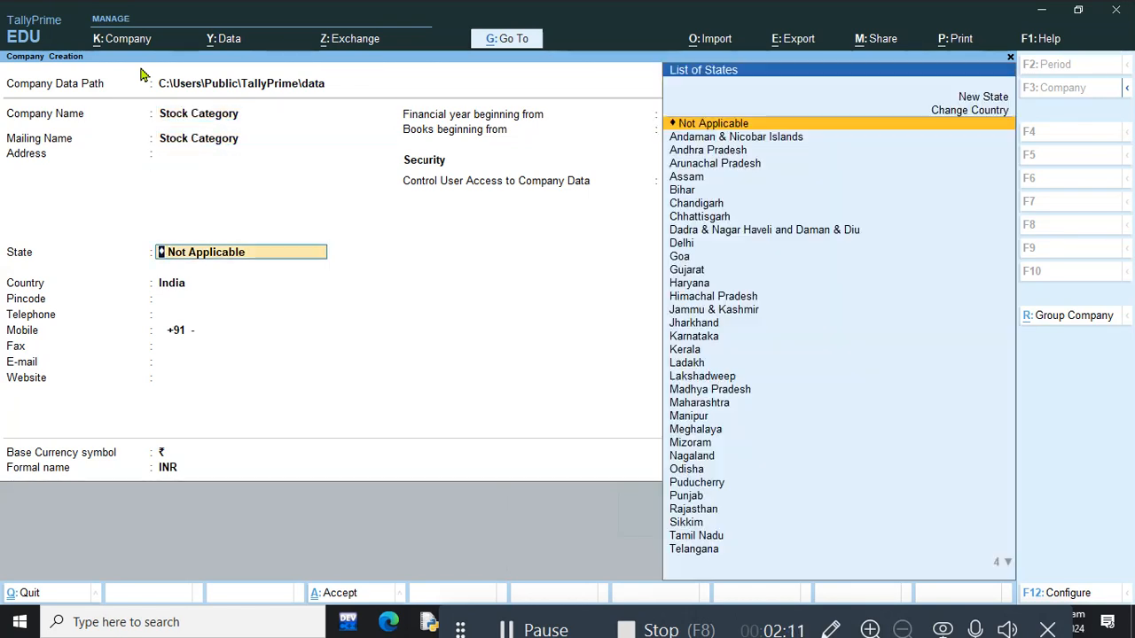
key(ctrl+a)
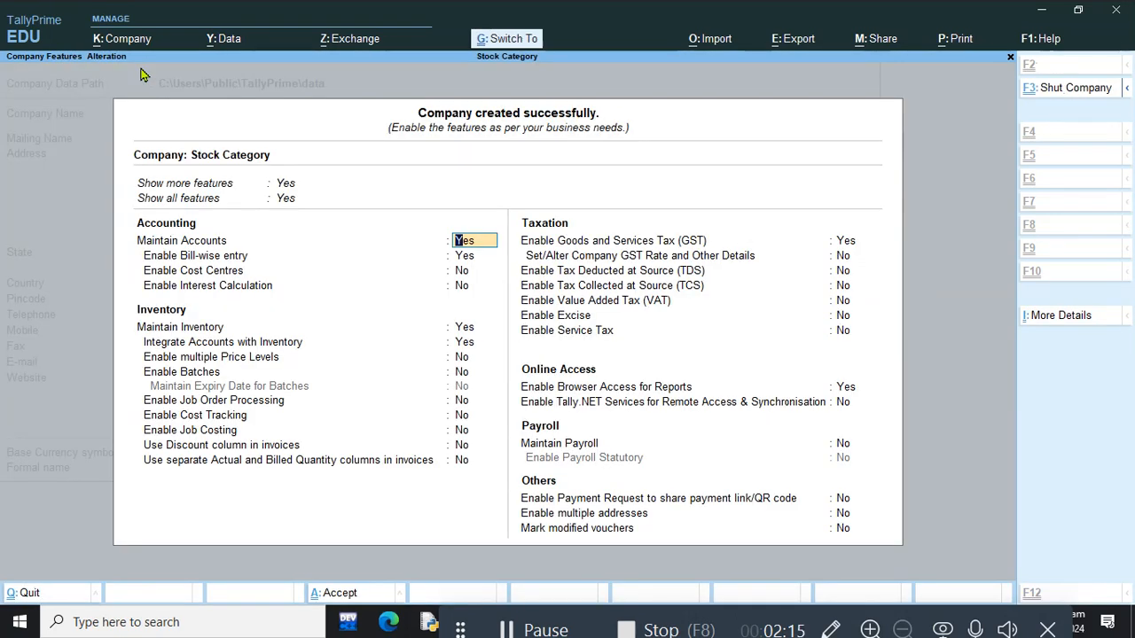
key(ctrl+a)
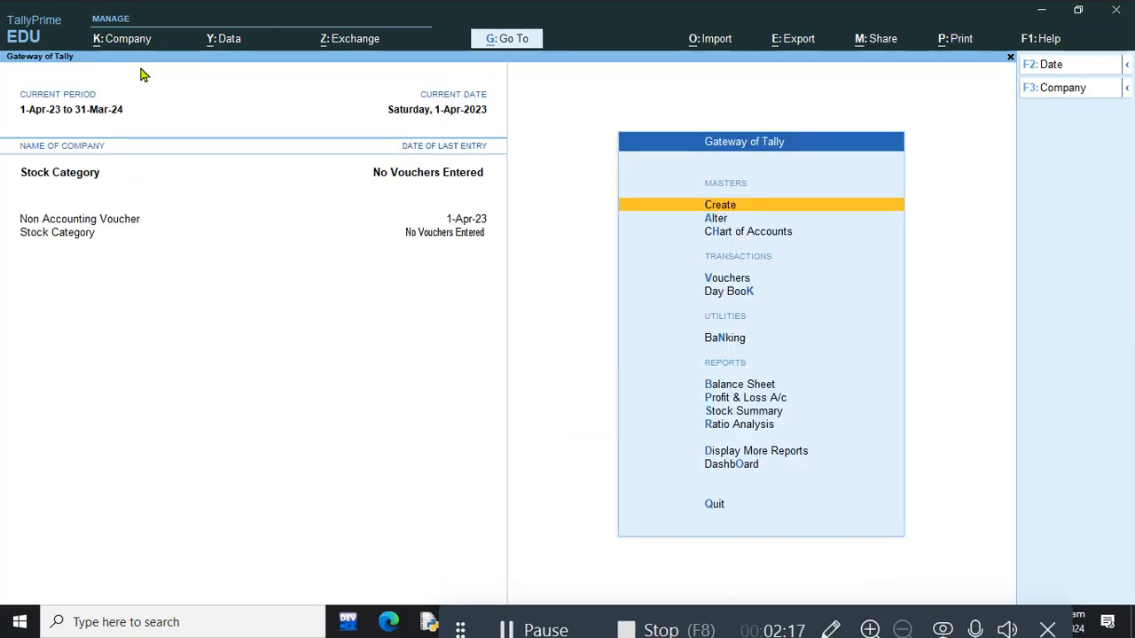
Create a ledger named Capital A/c under the Capital Account group
key(Return)
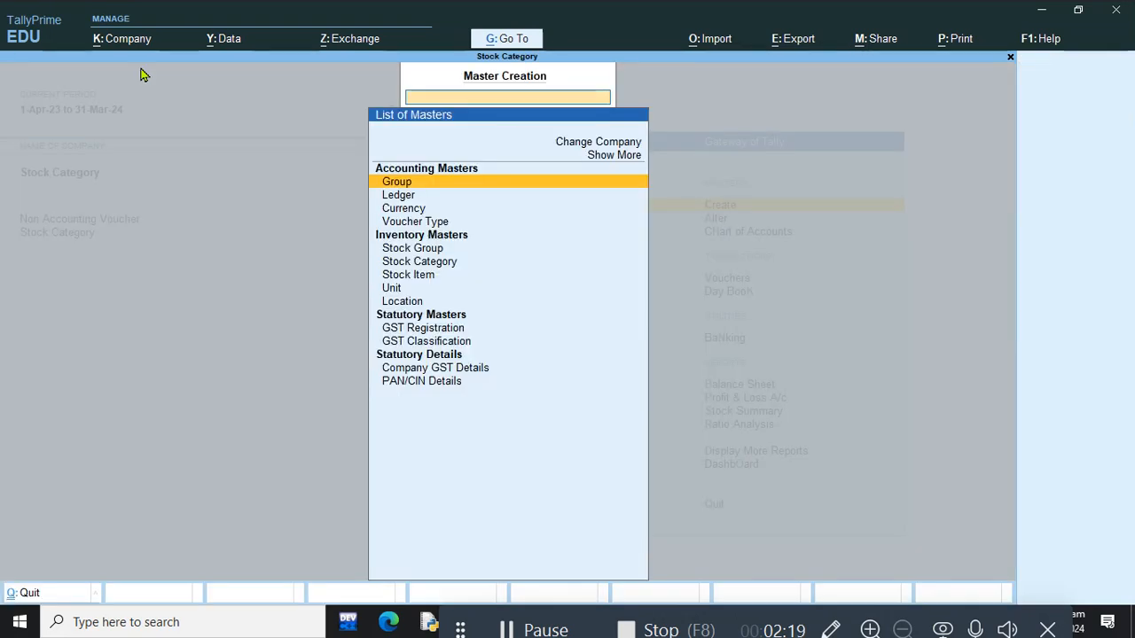
key(Down)
key(Return)
text(Ca)
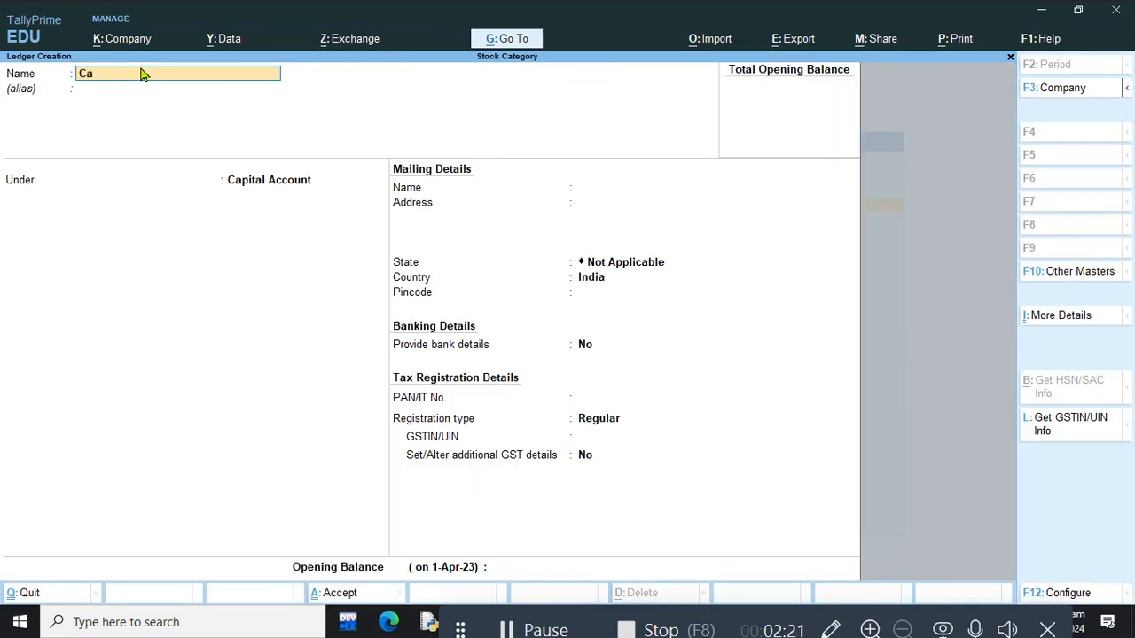
text(pital a/)
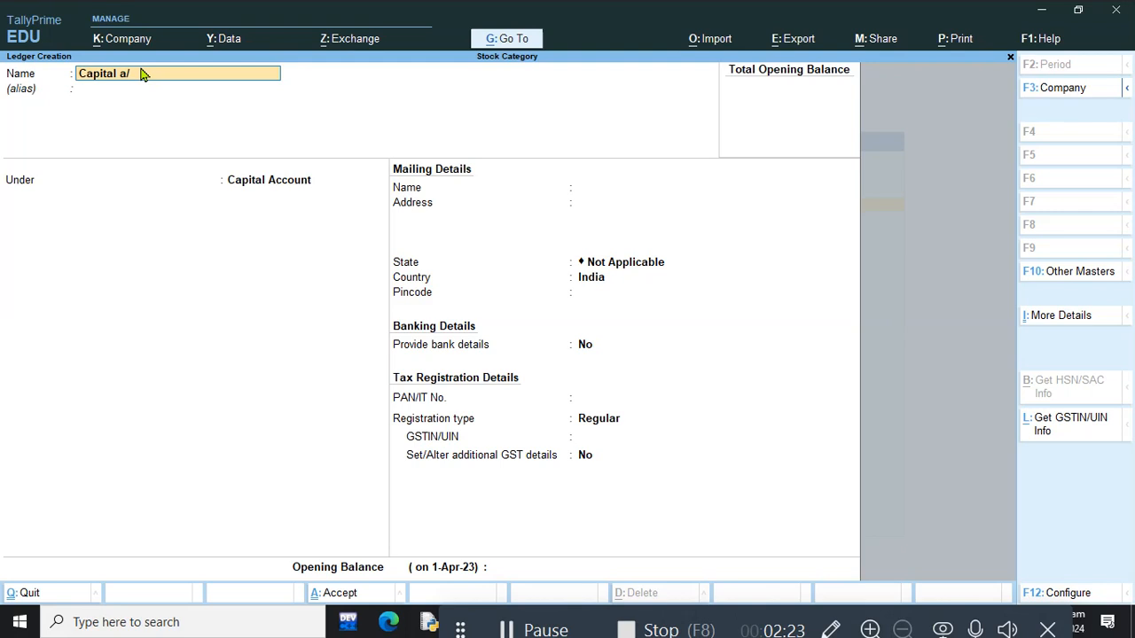
text(c)
key(Return)
key(Return)
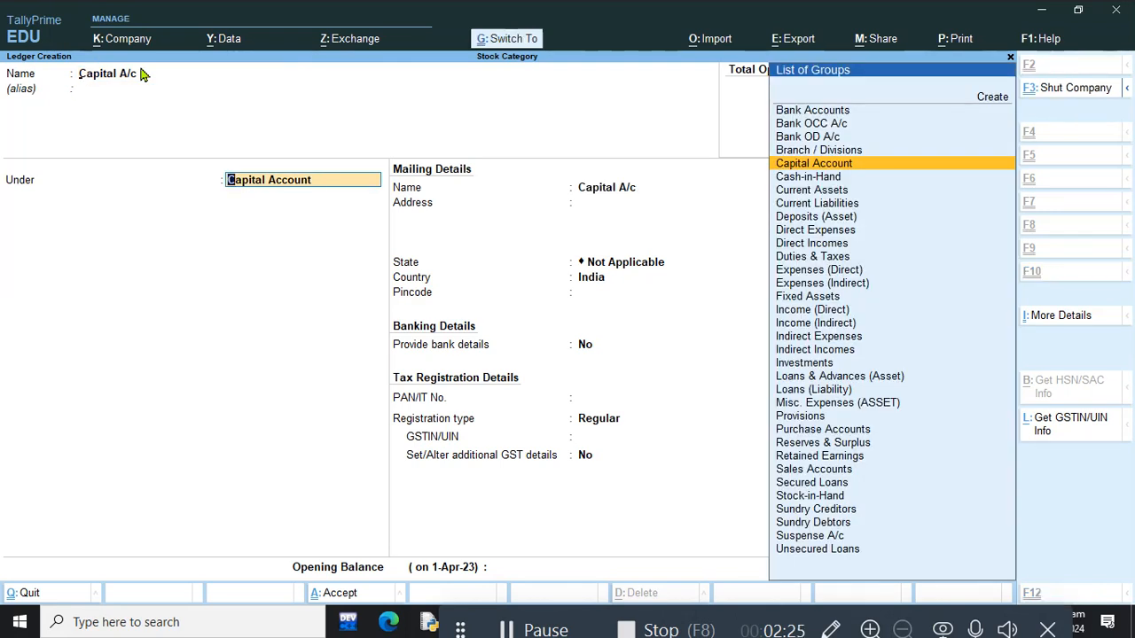
key(Return)
key(ctrl+a)
Create a ledger named Sales A/c under the Sales Accounts group
text(Sales a/c)
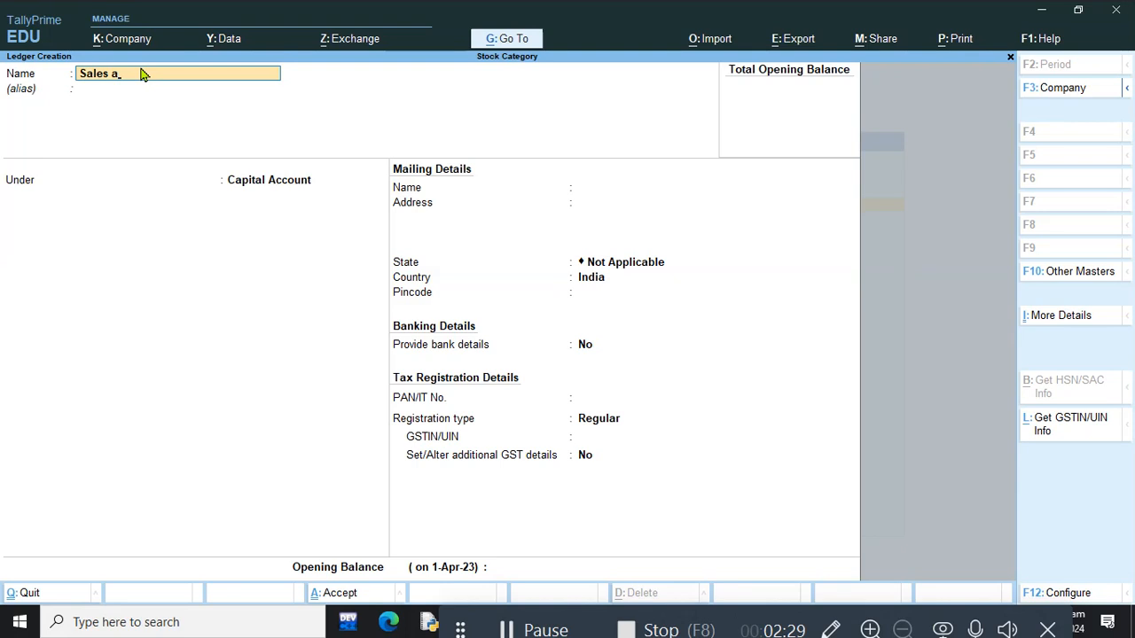
key(Return)
key(Return)
text(Sa)
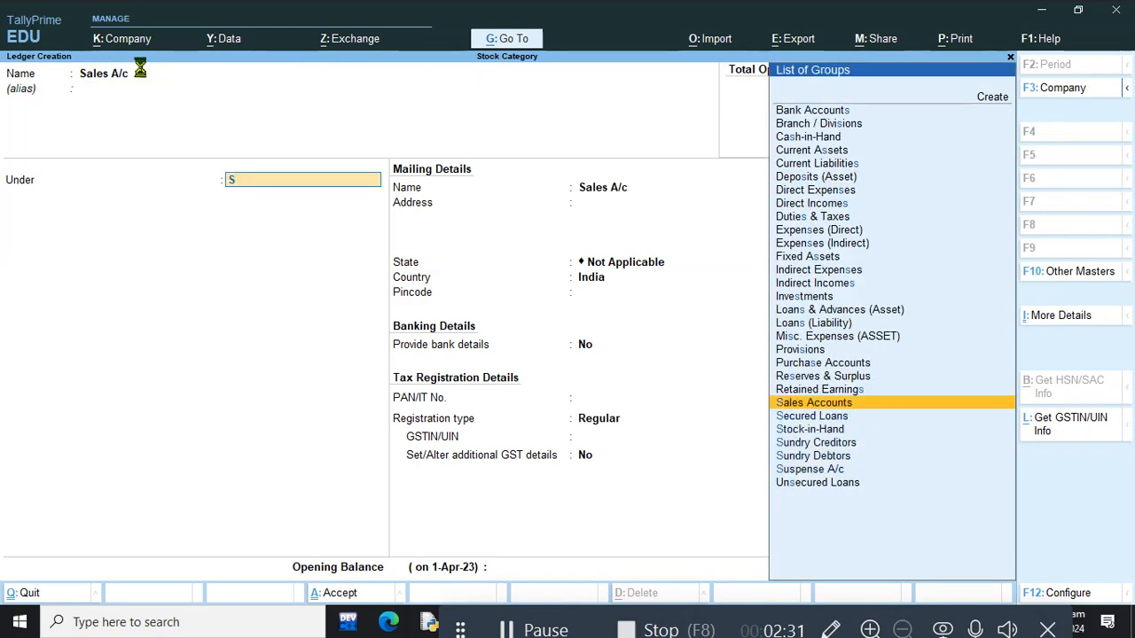
key(Return)
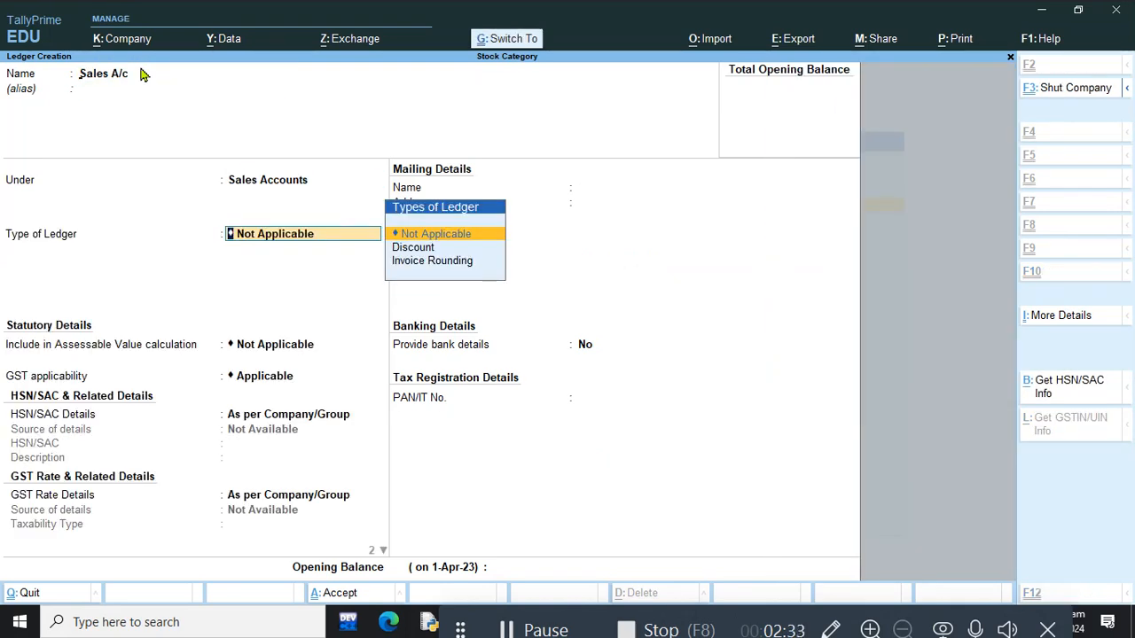
key(ctrl+a)
Create a ledger named Purchase A/c under the Purchase Accounts group and leave ledger creation
text(Purchase A/c)
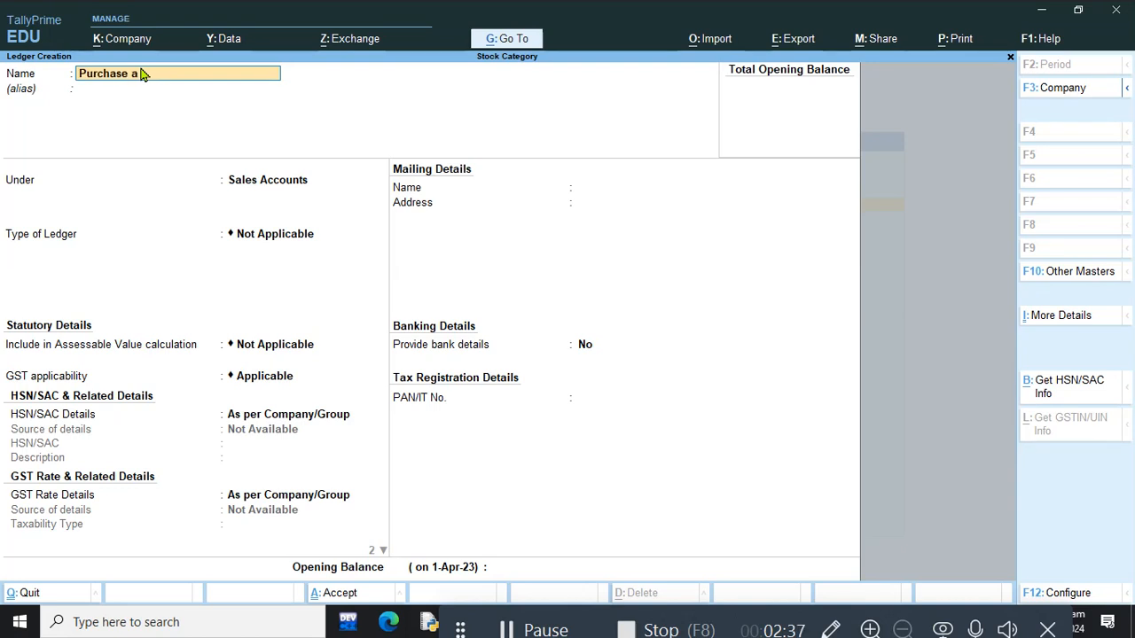
key(Return)
text(P)
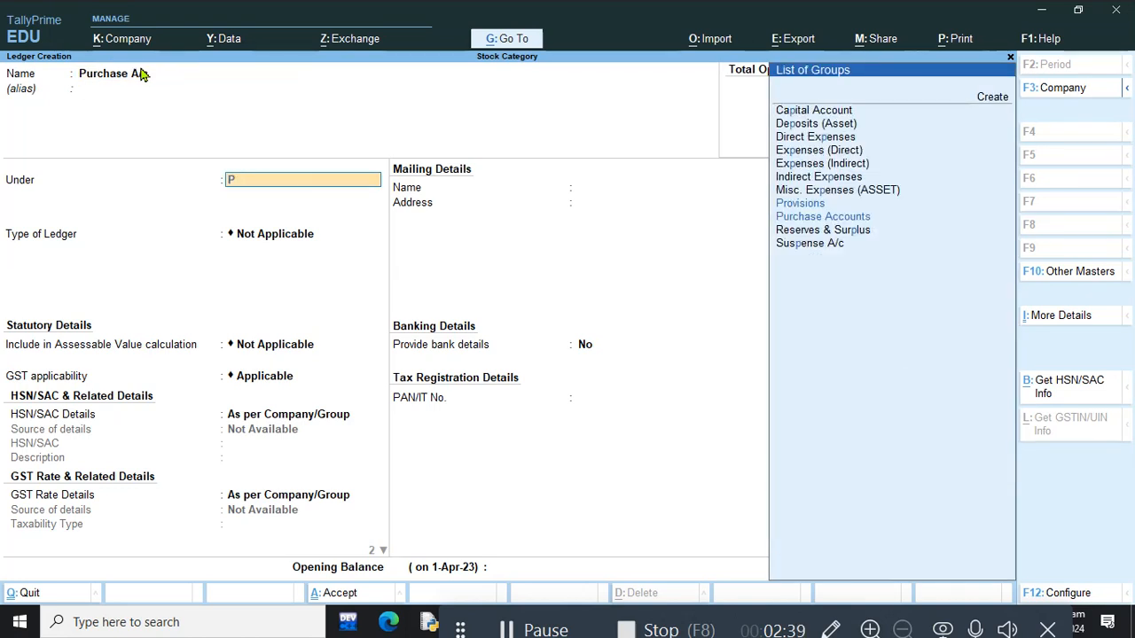
key(Down)
key(Return)
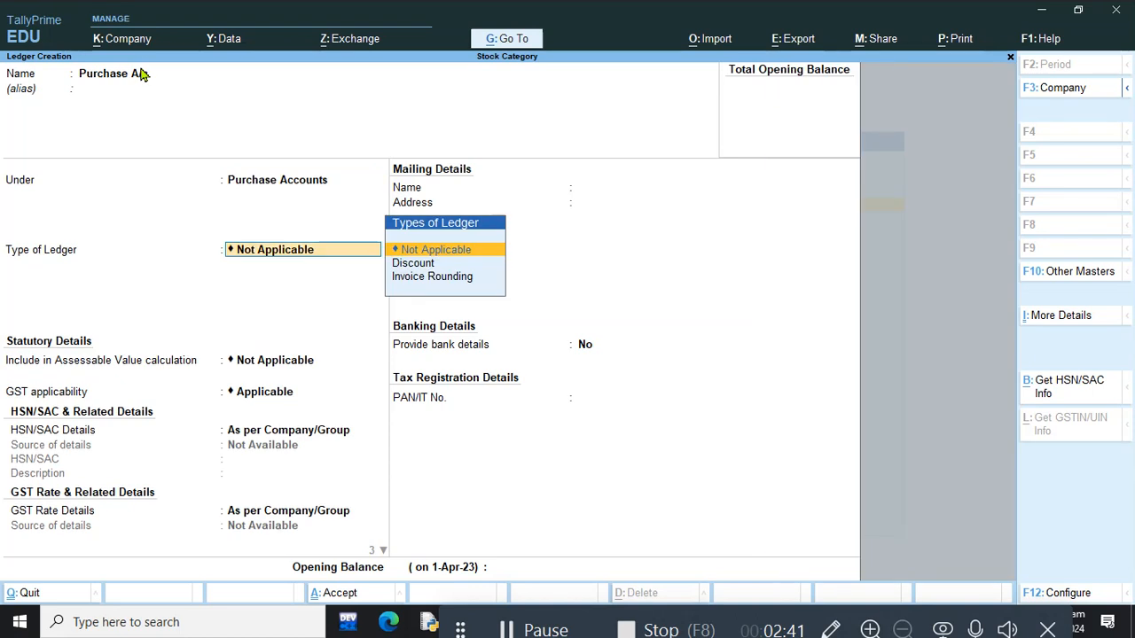
key(ctrl+a)
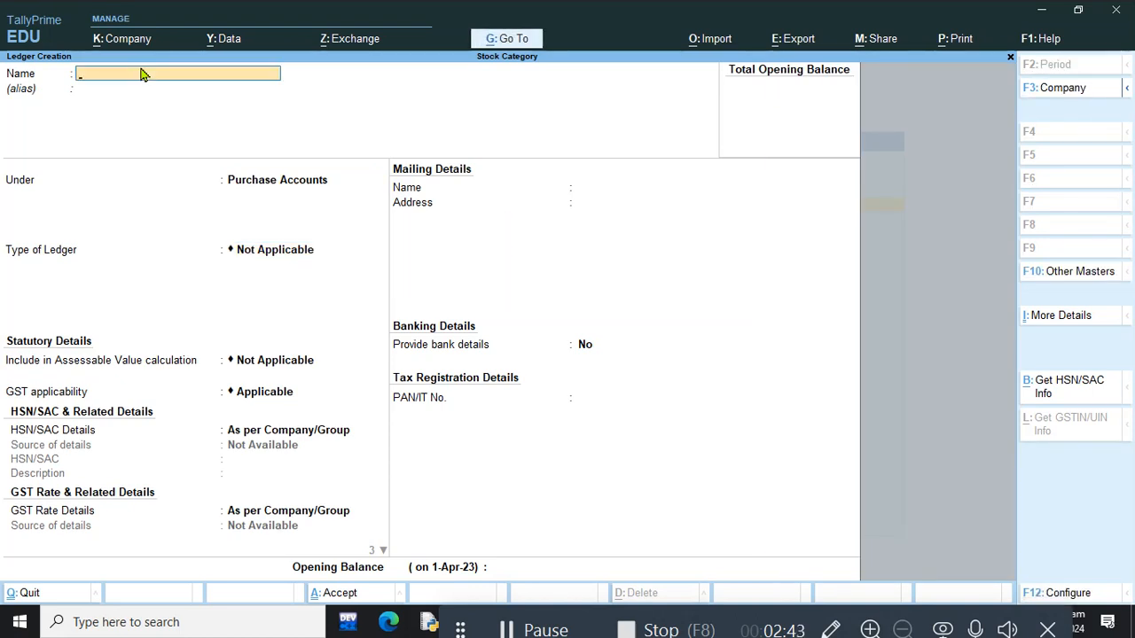
key(Escape)
key(y)
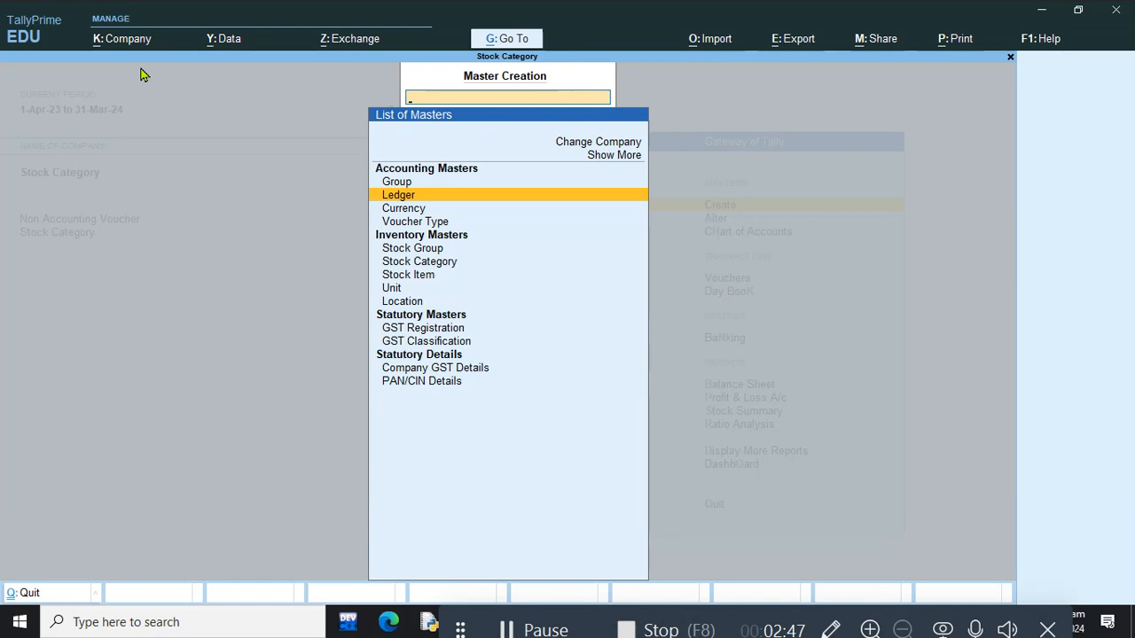
Create a stock group named Medicine under Primary and return to the list of masters
key(Down)
key(Down)
key(Down)
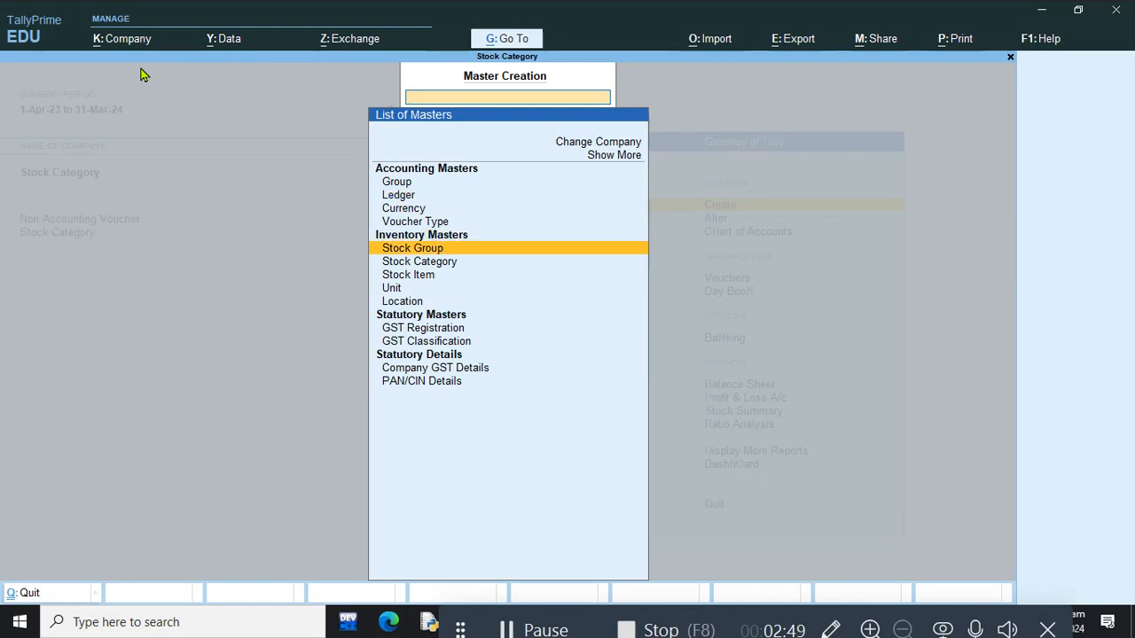
key(Return)
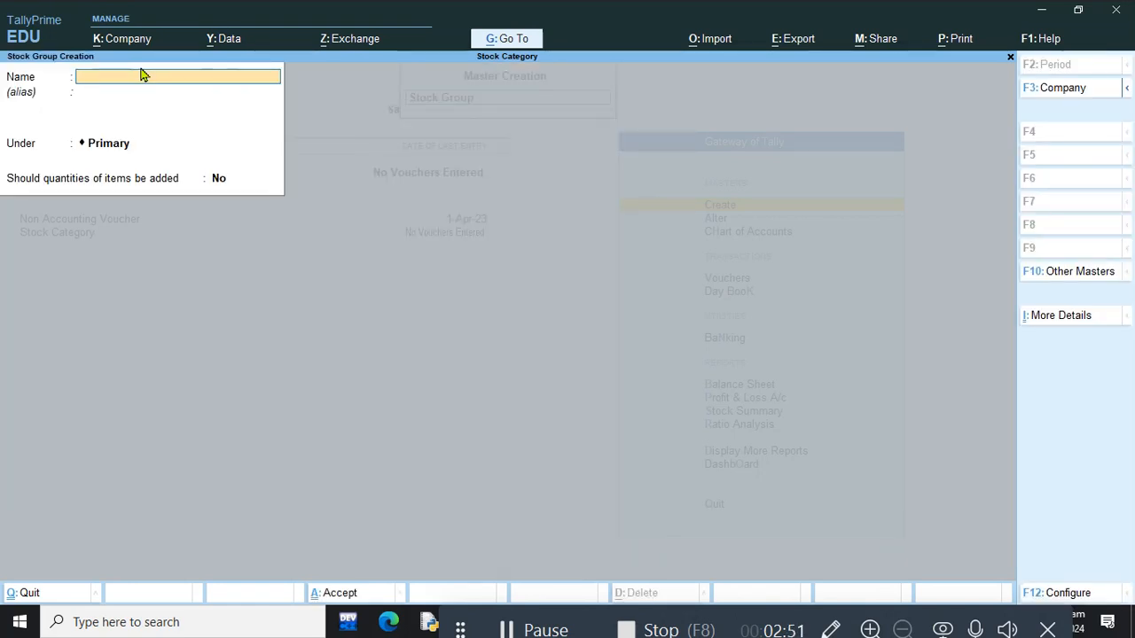
text(Medicine)
key(Return)
key(Return)
key(Return)
key(Return)
key(Return)
key(Escape)
Create a simple unit with symbol BTL, formal name Bottels, quantity code BTL-BOTTLES and 2 decimal places
key(Down)
key(Down)
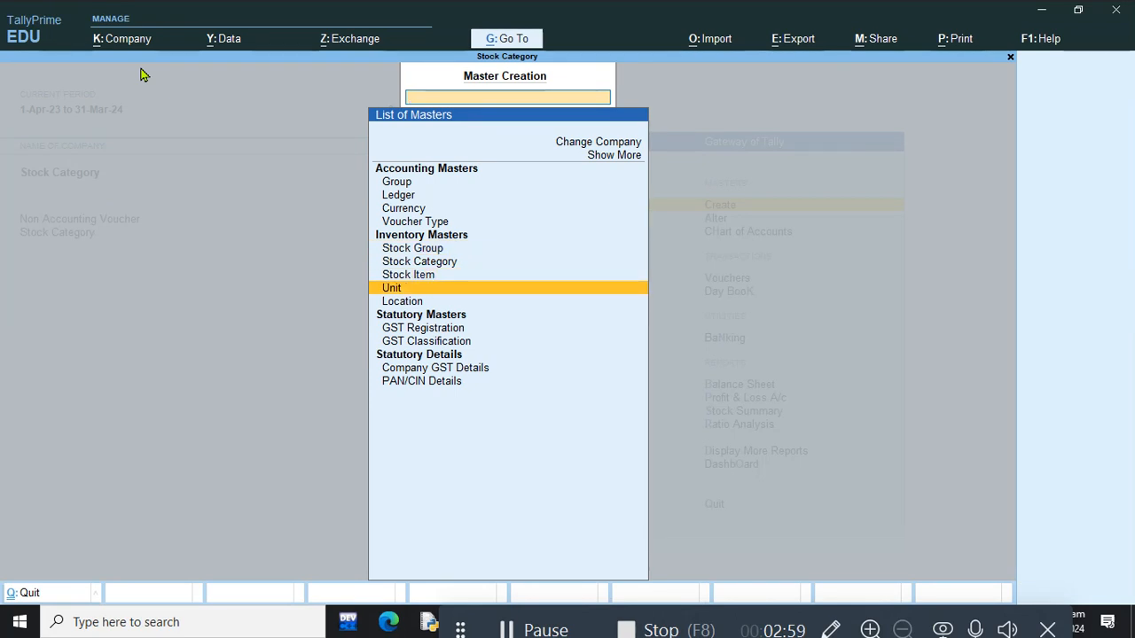
key(Return)
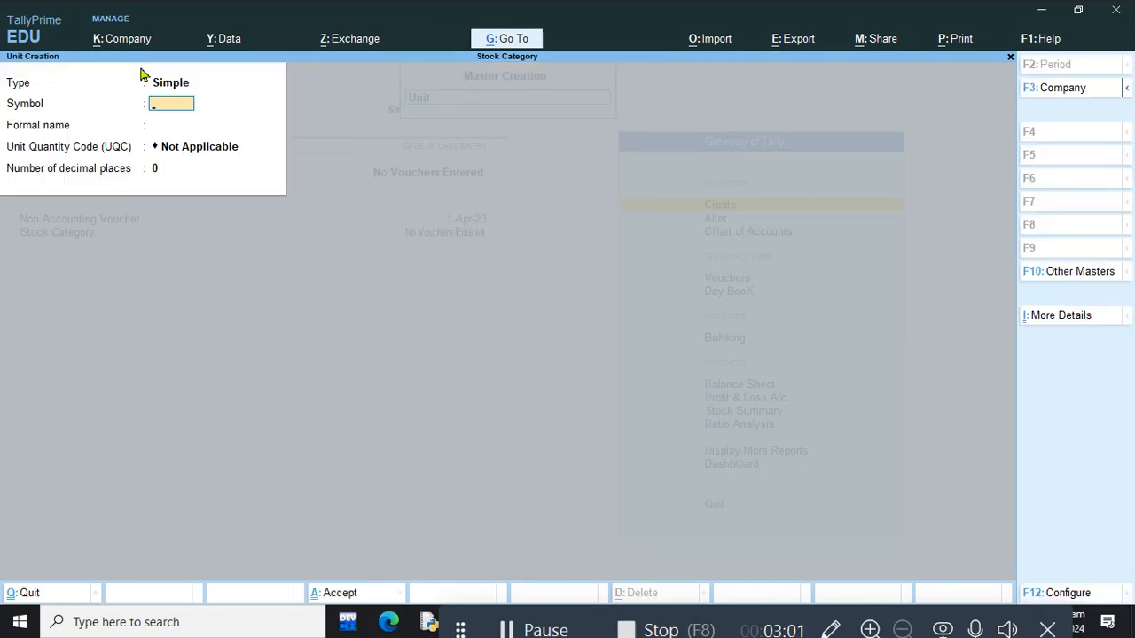
text(BTL)
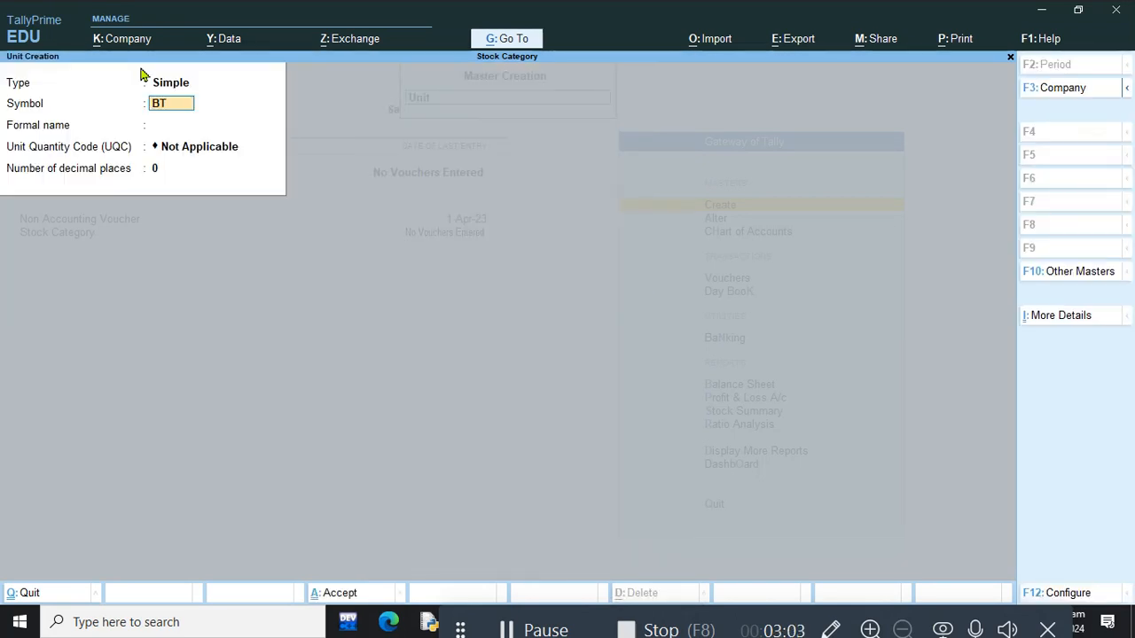
key(Return)
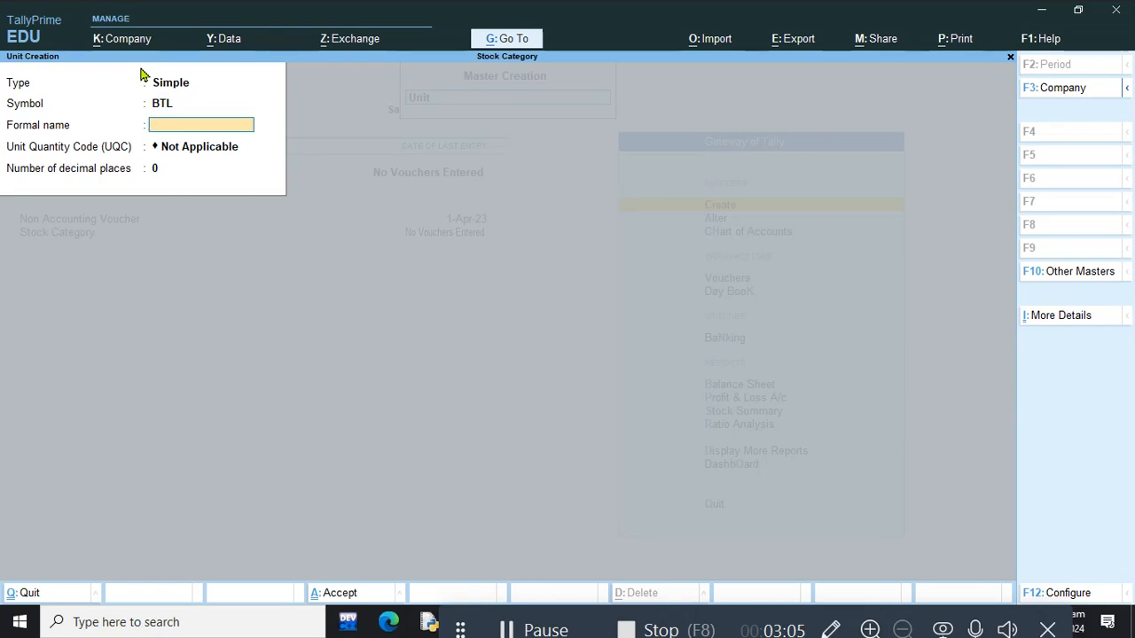
text(Bottles)
key(Return)
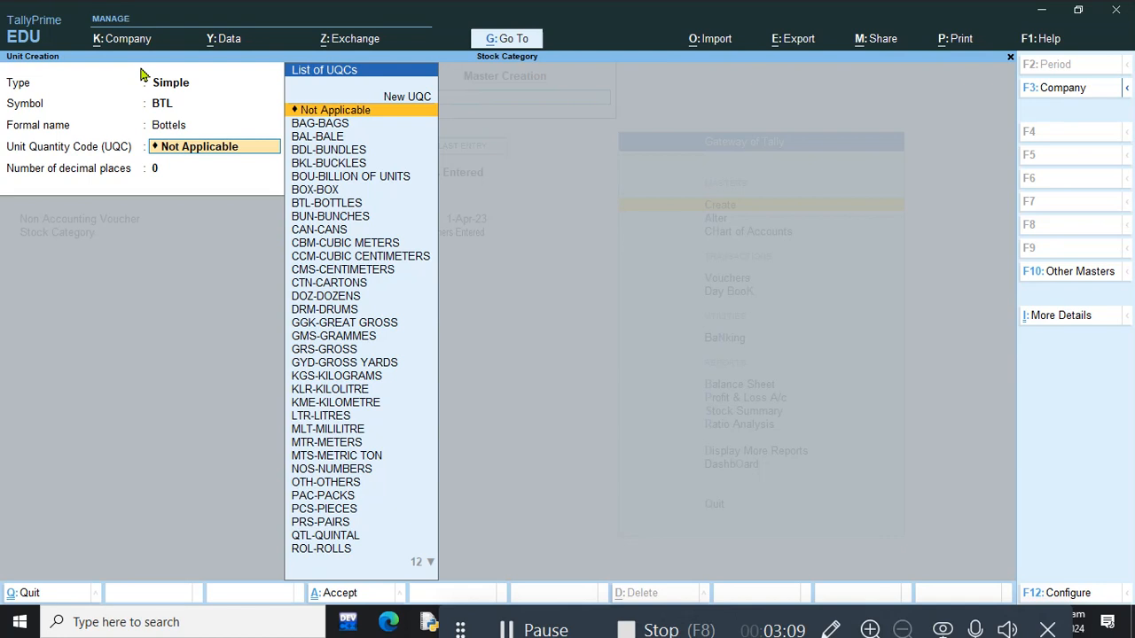
text(bt)
key(Return)
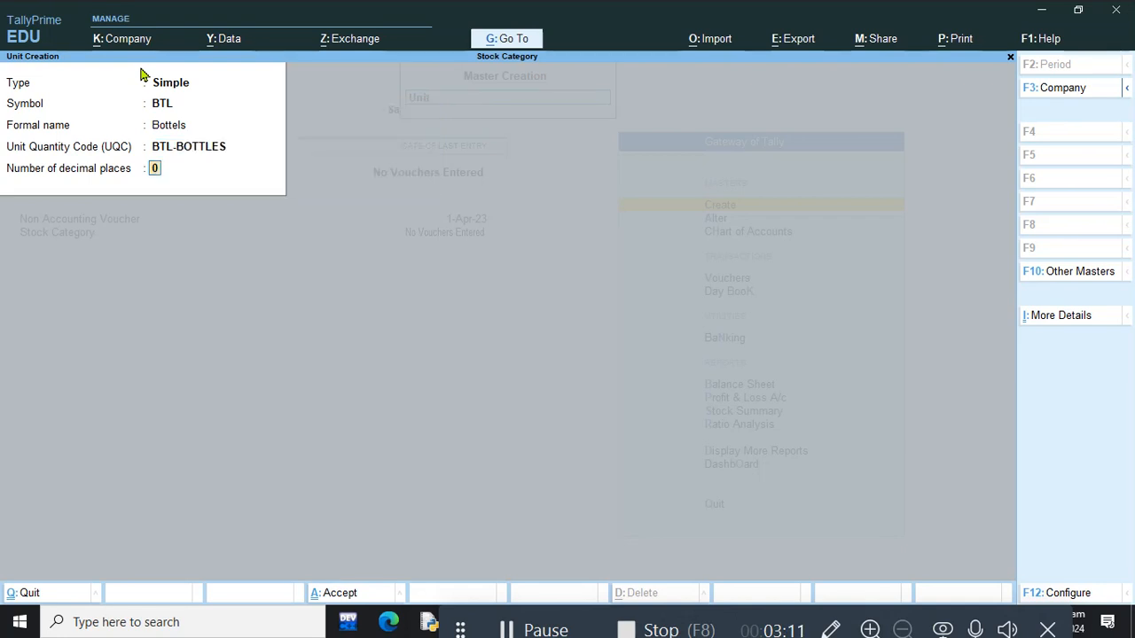
key(Return)
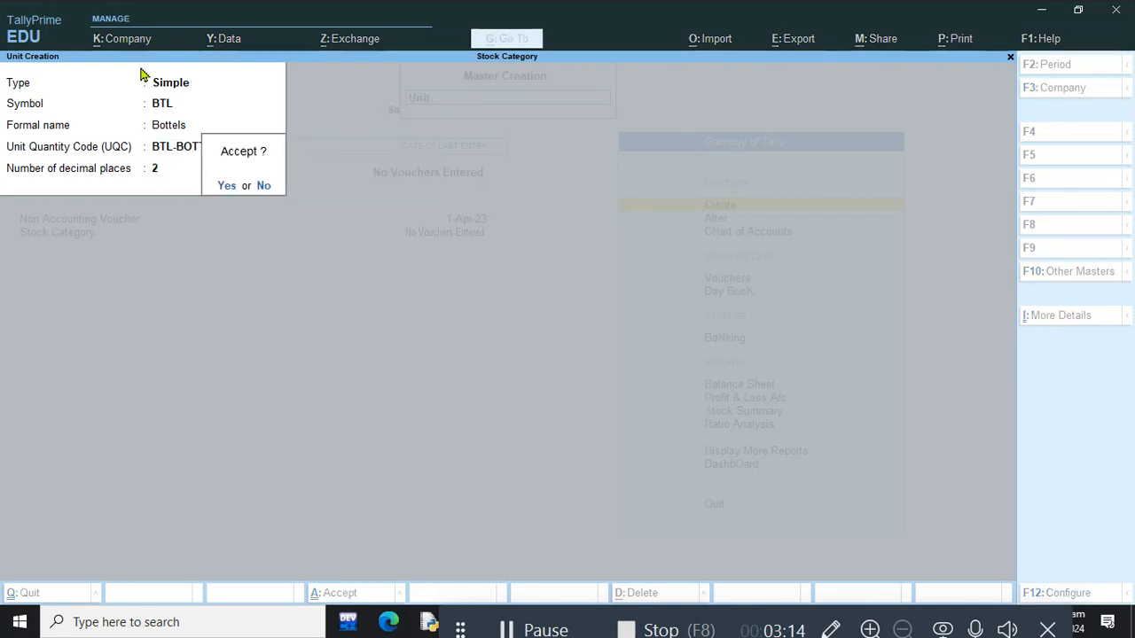
key(Return)
Create a simple unit with symbol STP, formal name Strips, quantity code Not Applicable and 2 decimal places, and quit unit creation
text(S)
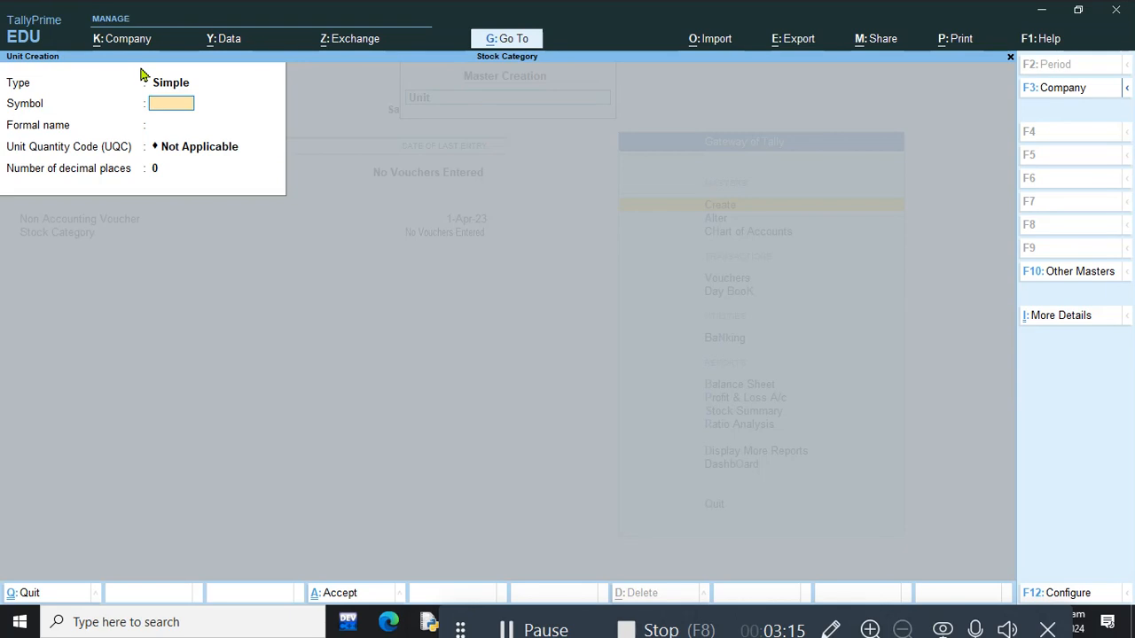
text(TP)
key(Return)
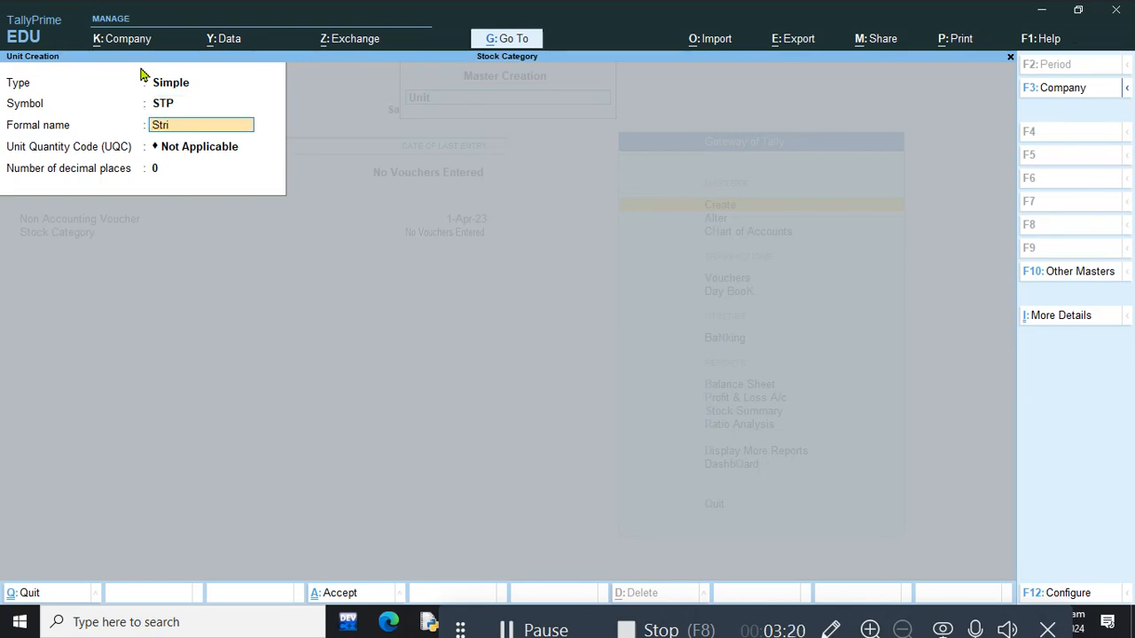
key(Return)
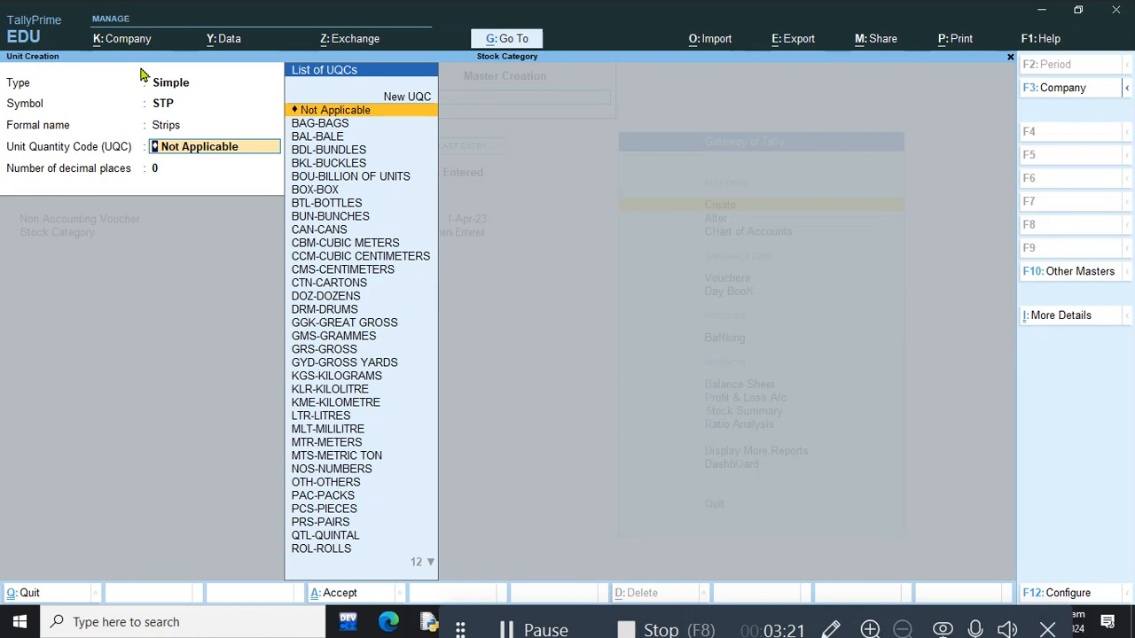
key(Return)
text(2)
key(Return)
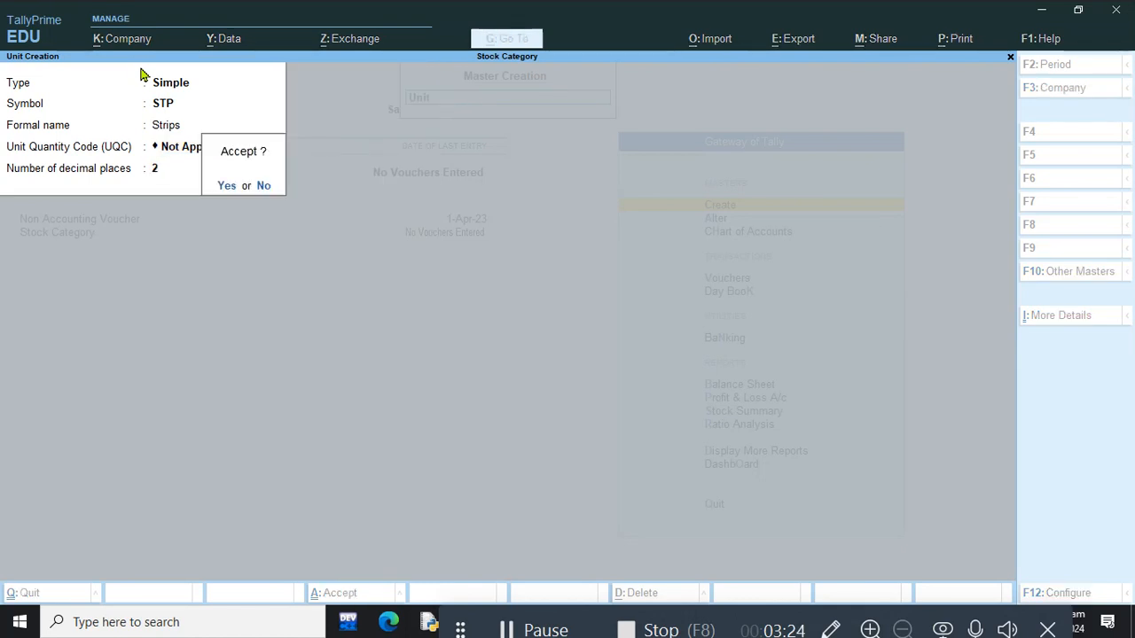
key(Return)
key(Escape)
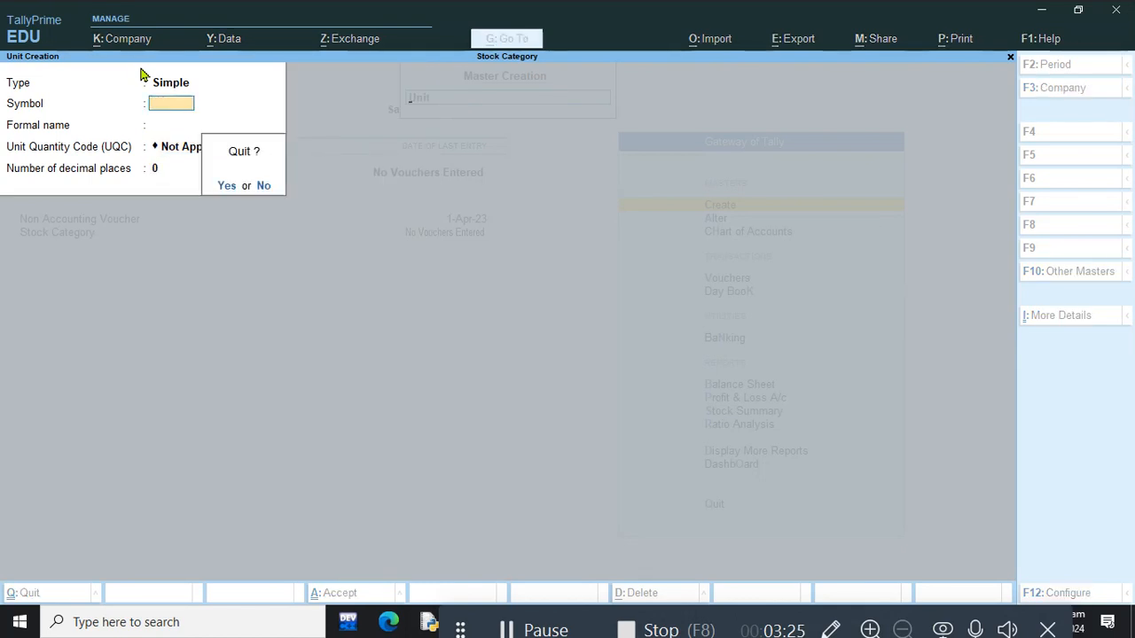
Create a stock category named Capsule under Primary
key(Return)
key(Down)
key(Down)
key(Down)
key(Down)
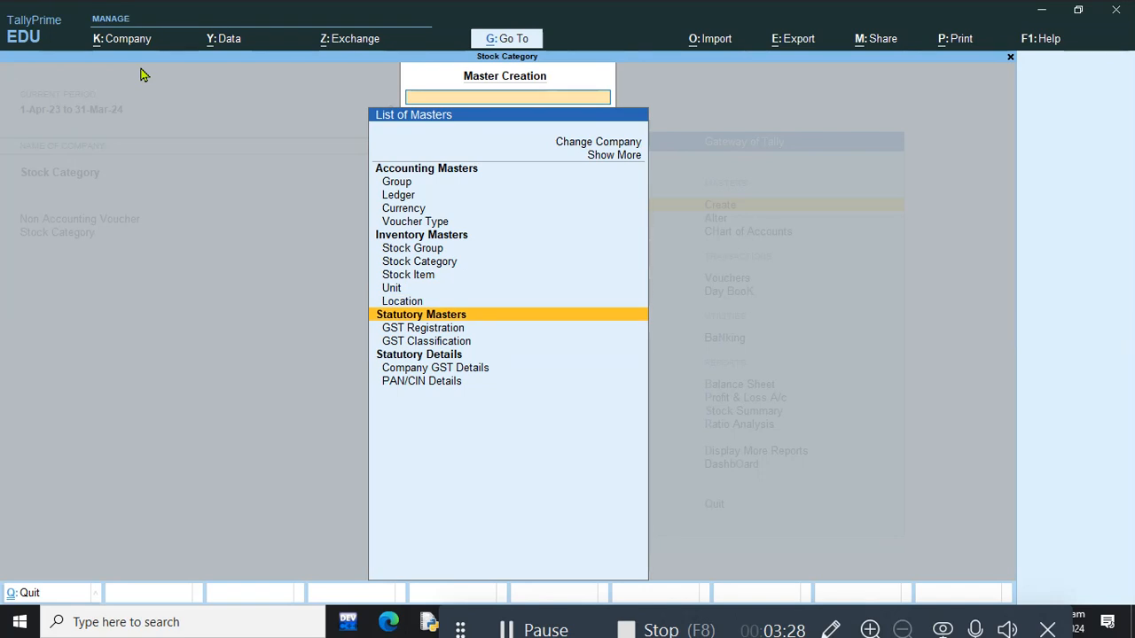
key(Up)
key(Up)
key(Up)
key(Up)
key(Up)
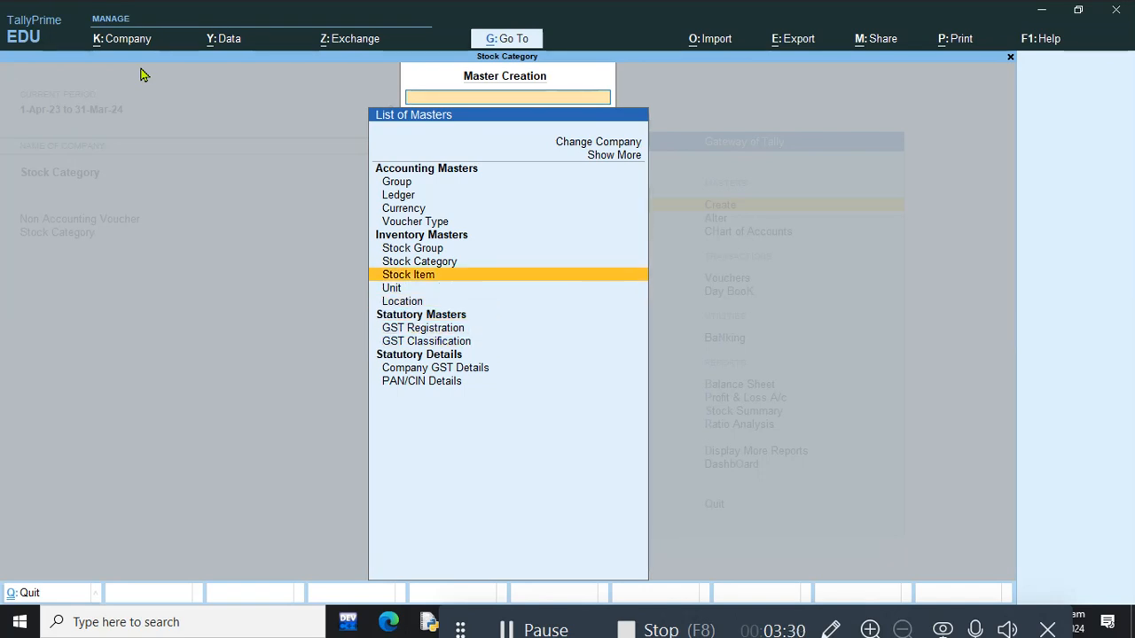
key(Return)
text(Ca)
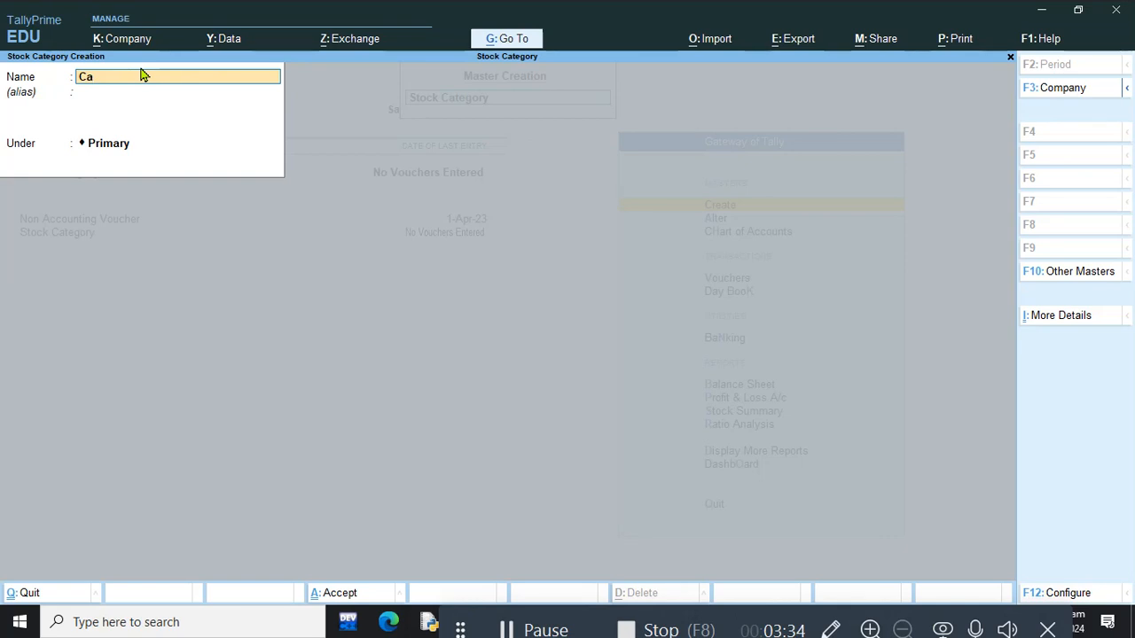
text(psu)
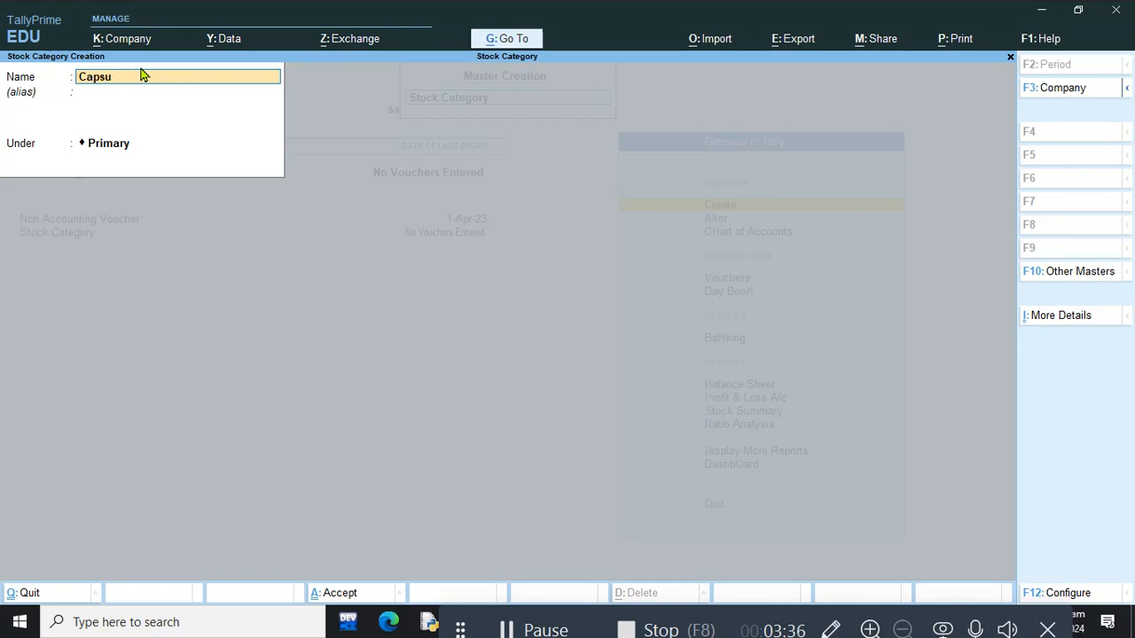
text(le)
key(Return)
key(Return)
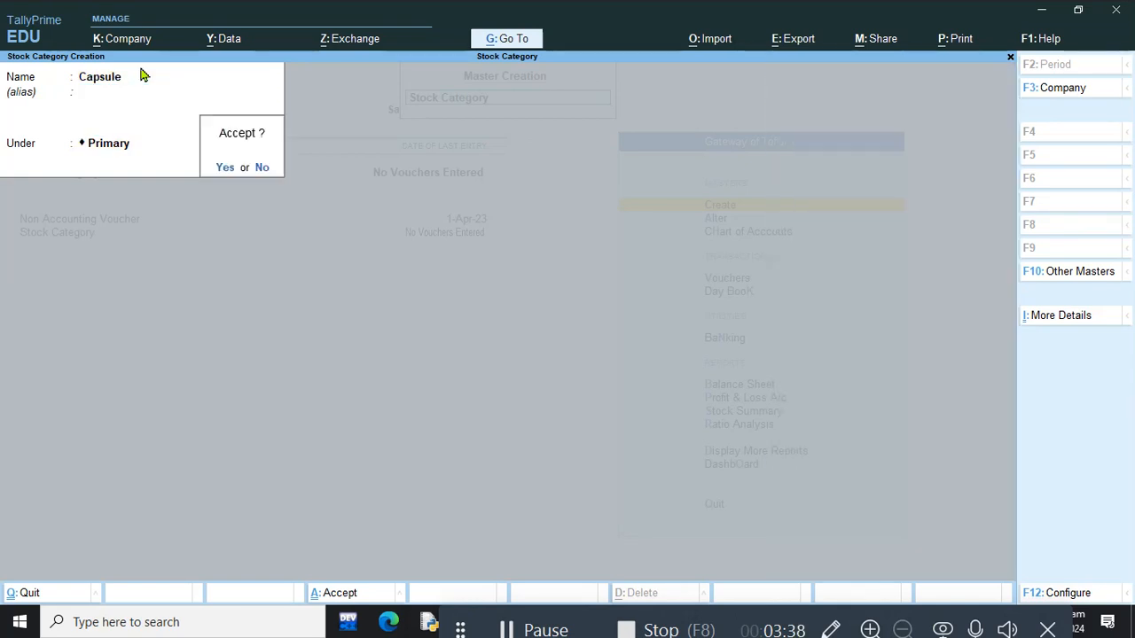
key(Return)
Create two more stock categories under Primary named Tablet and Syrup, and return to the list of masters
text(Tablet)
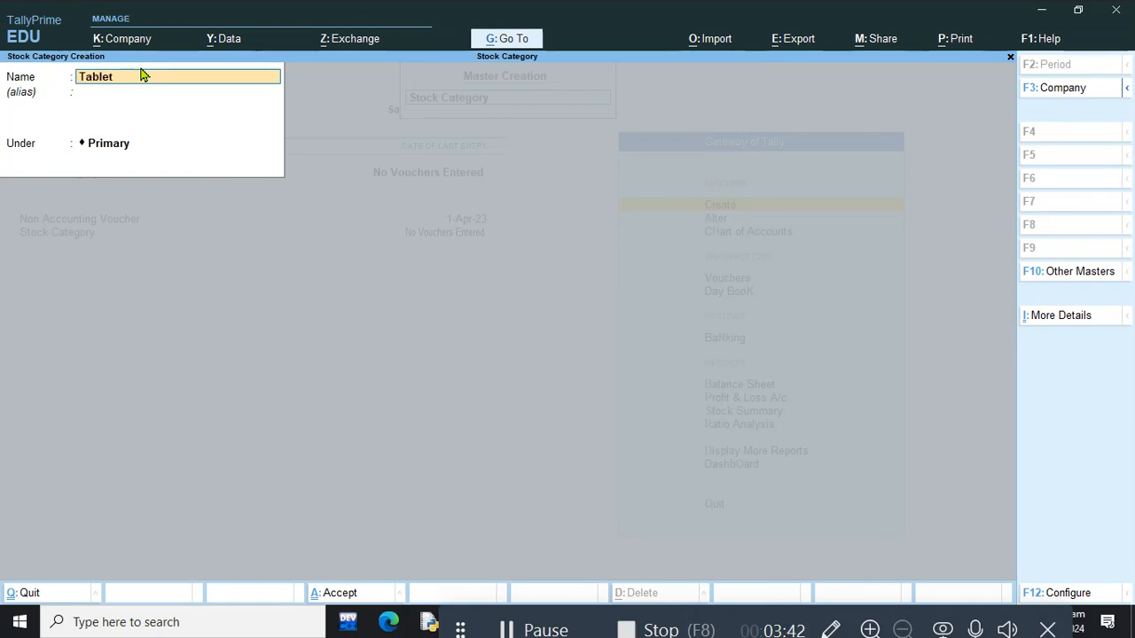
key(ctrl+BackSpace)
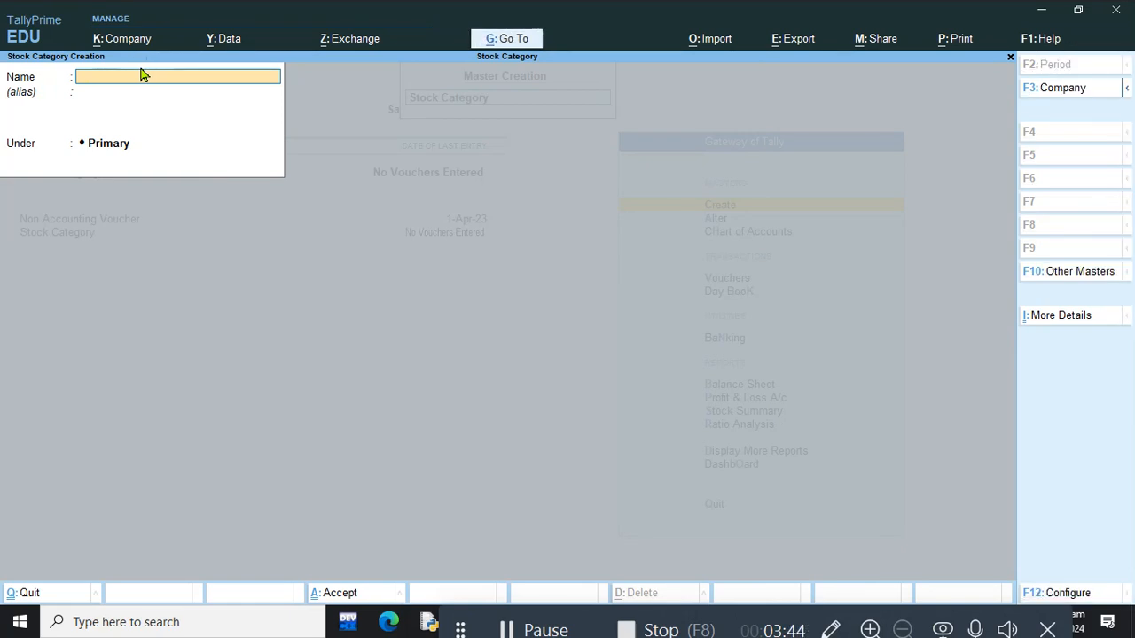
text(Syrup)
key(ctrl+BackSpace)
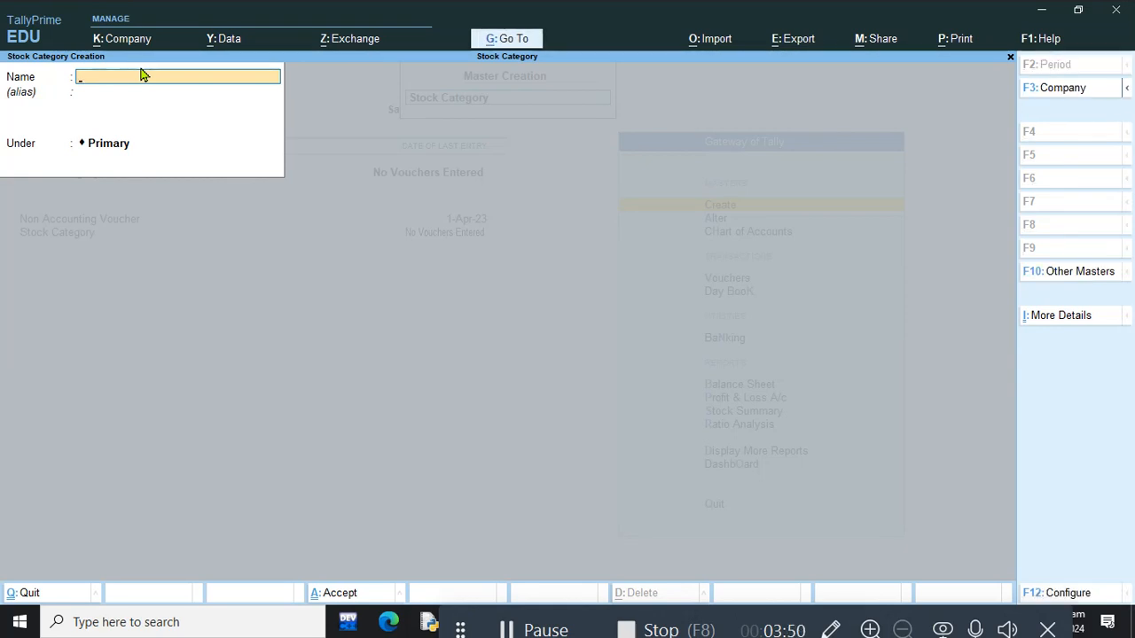
key(Escape)
key(y)
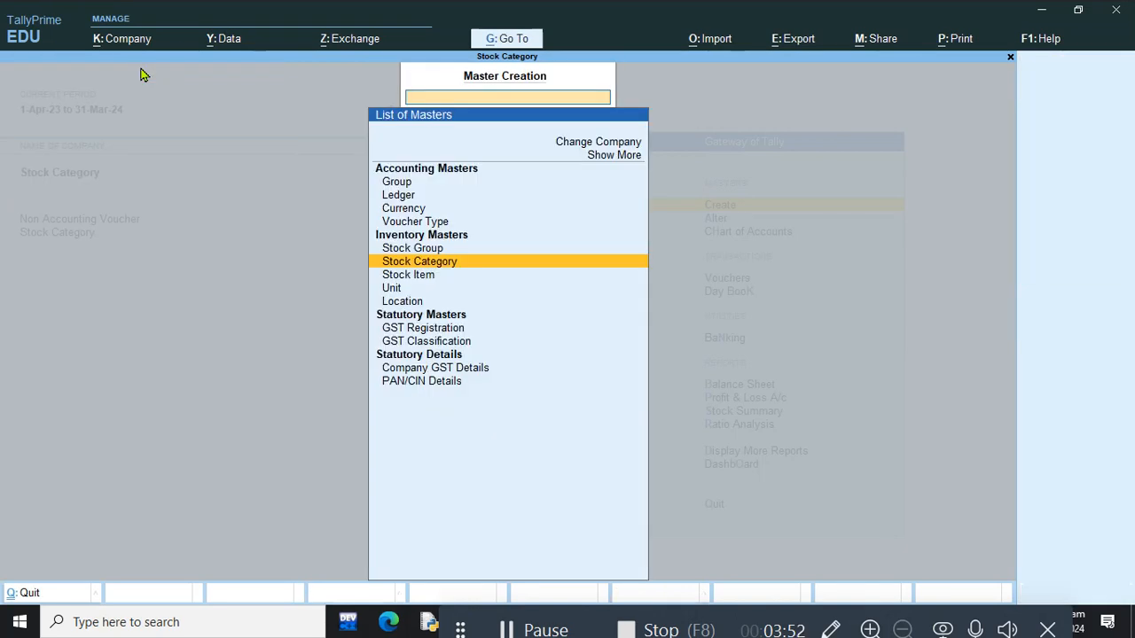
In the stock item creation configuration, show more and all configurations and set Use Stock Category for Stock Items to Yes
key(Down)
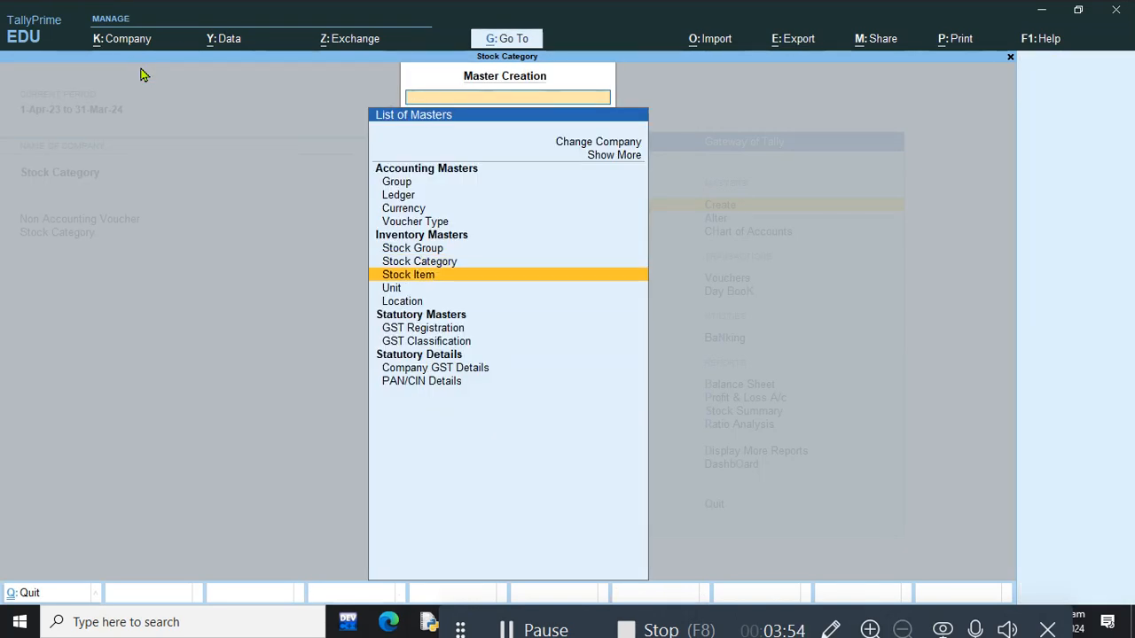
key(Return)
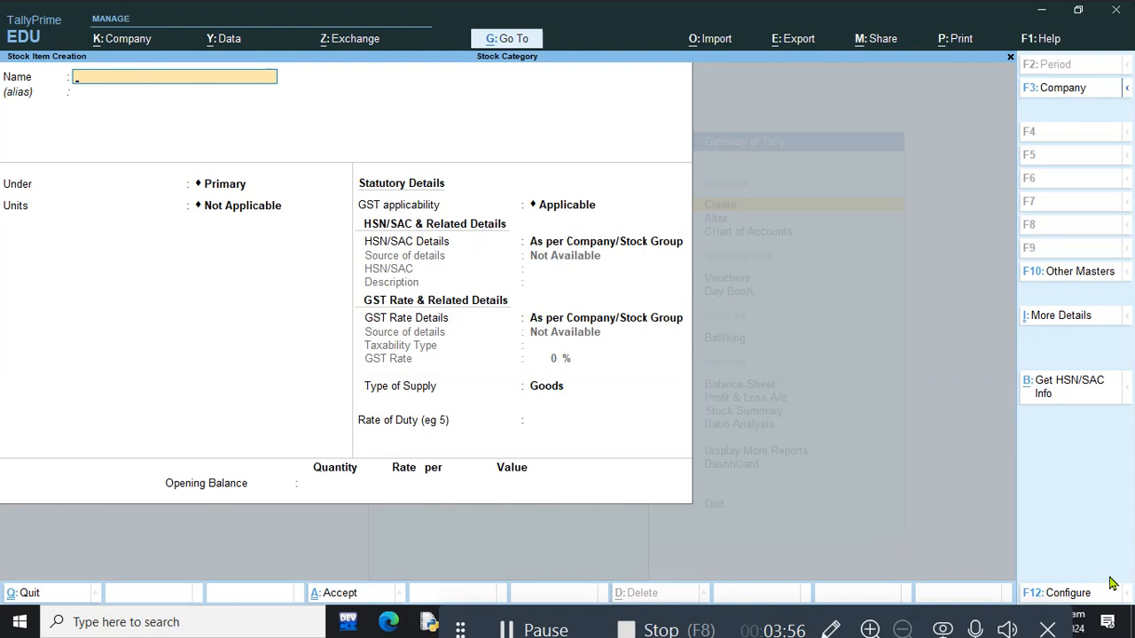
click(1067, 594)
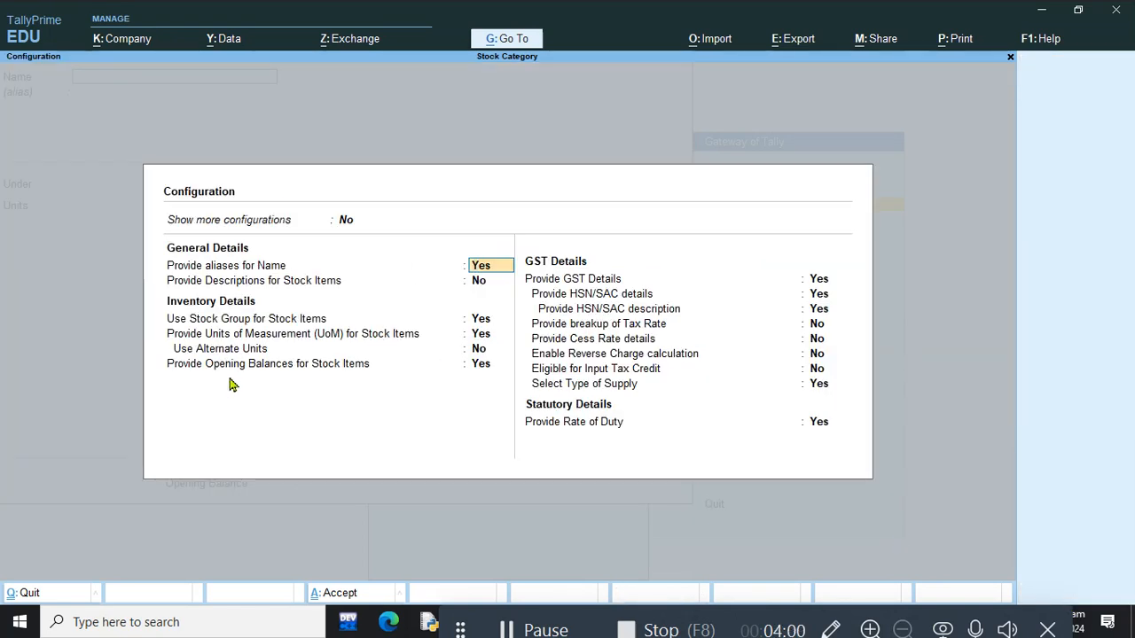
click(344, 218)
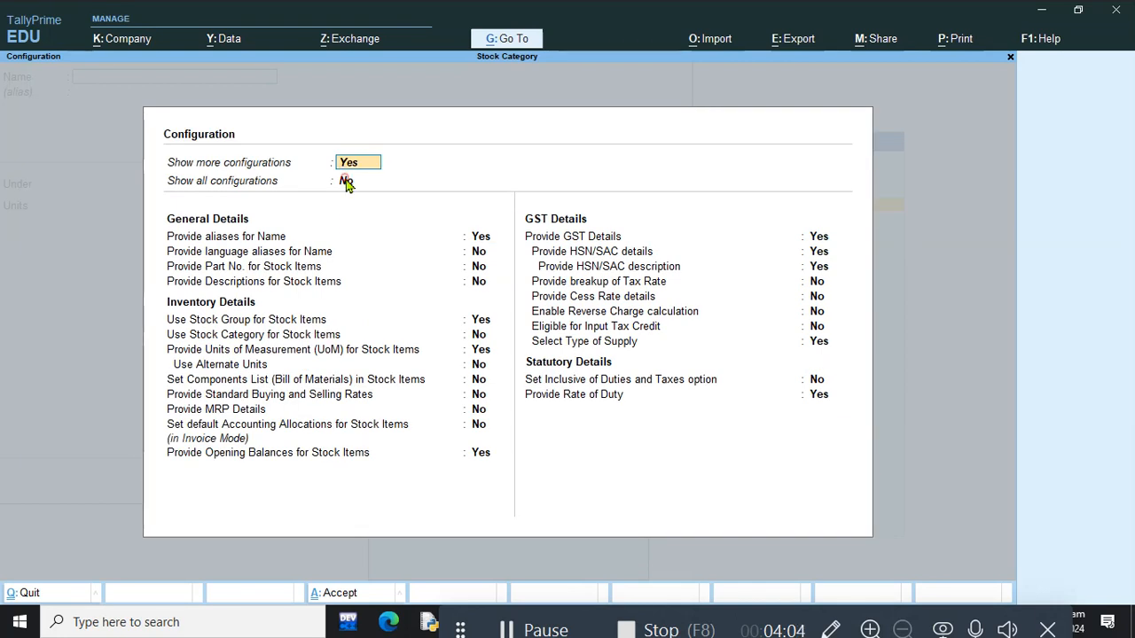
click(346, 183)
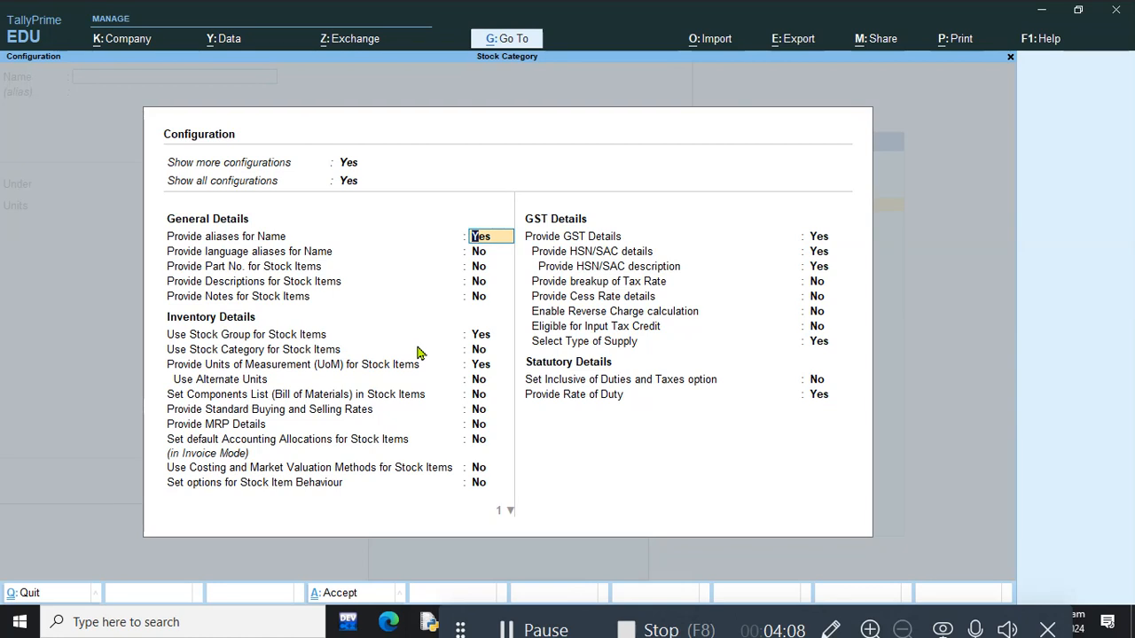
click(478, 350)
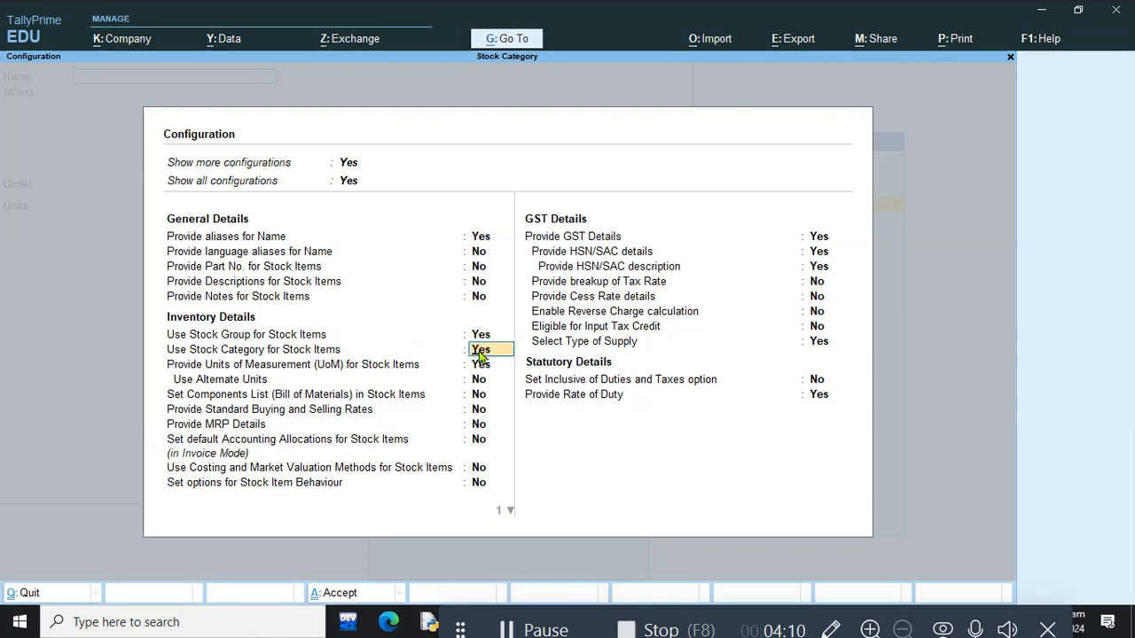
key(Down)
key(Down)
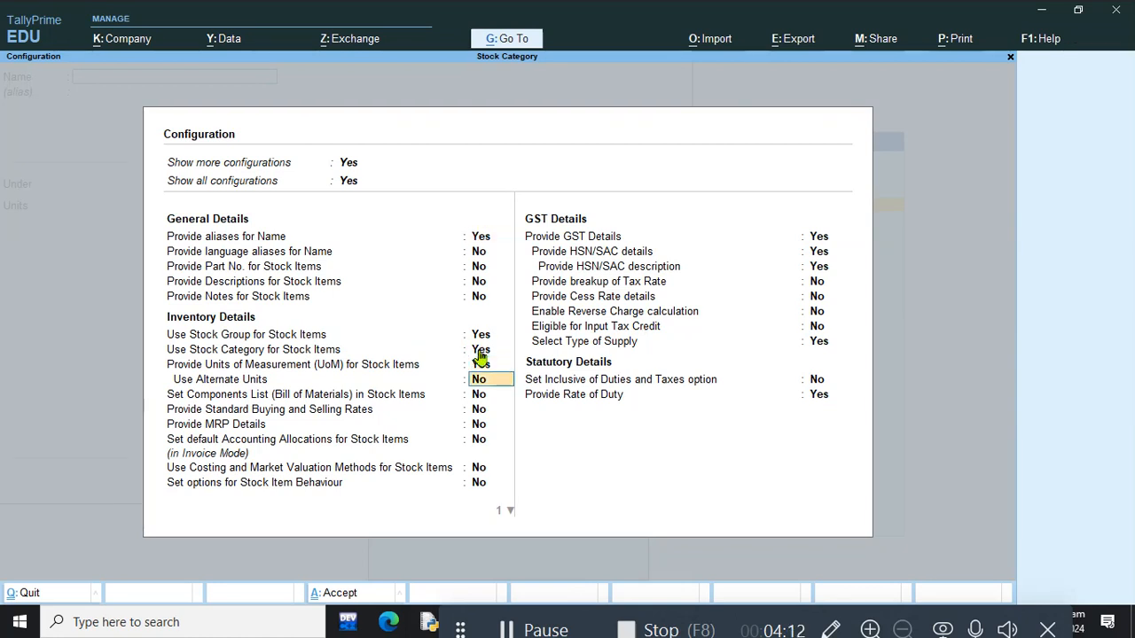
key(ctrl+a)
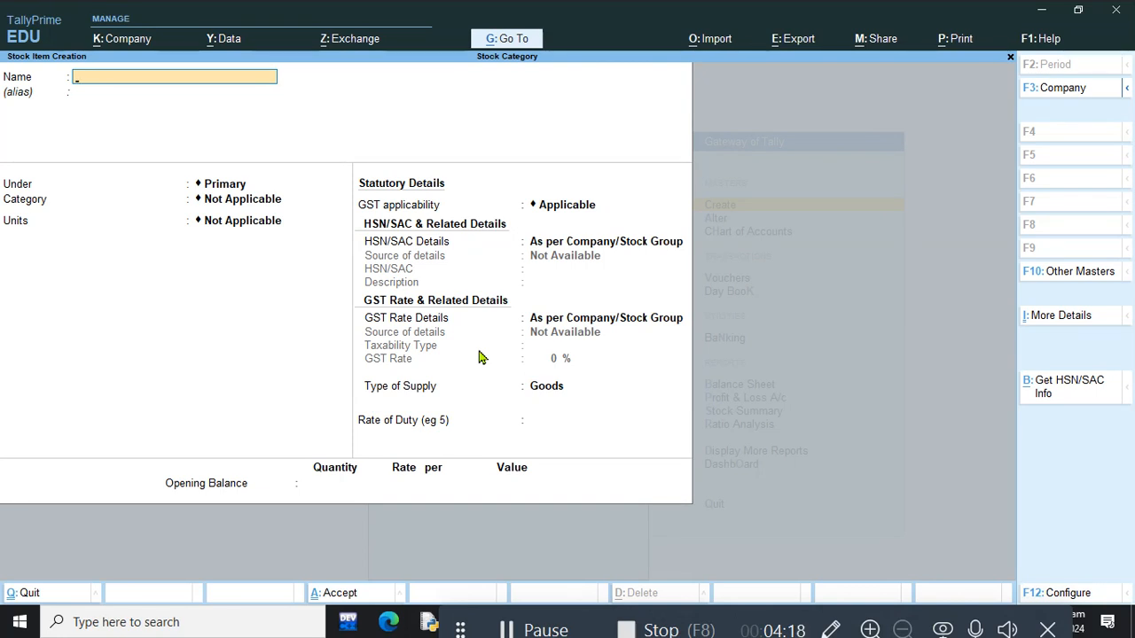
Create a stock item named Benadryl under Medicine with category Syrup and unit BTL
text(Benadry)
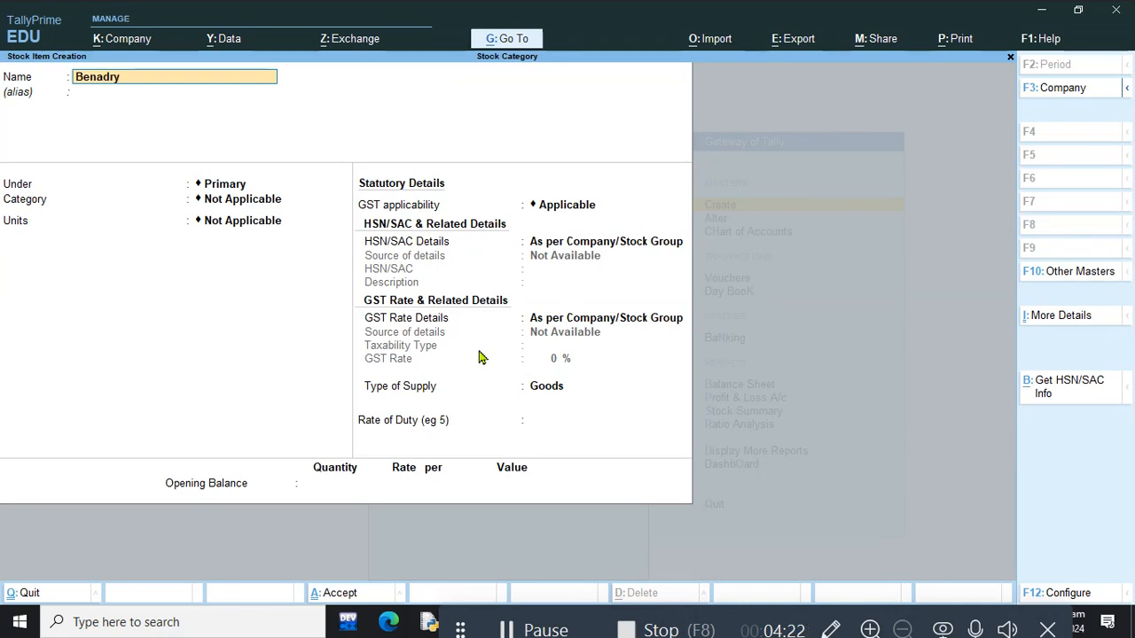
text(l)
key(Return)
key(Return)
key(Down)
key(Return)
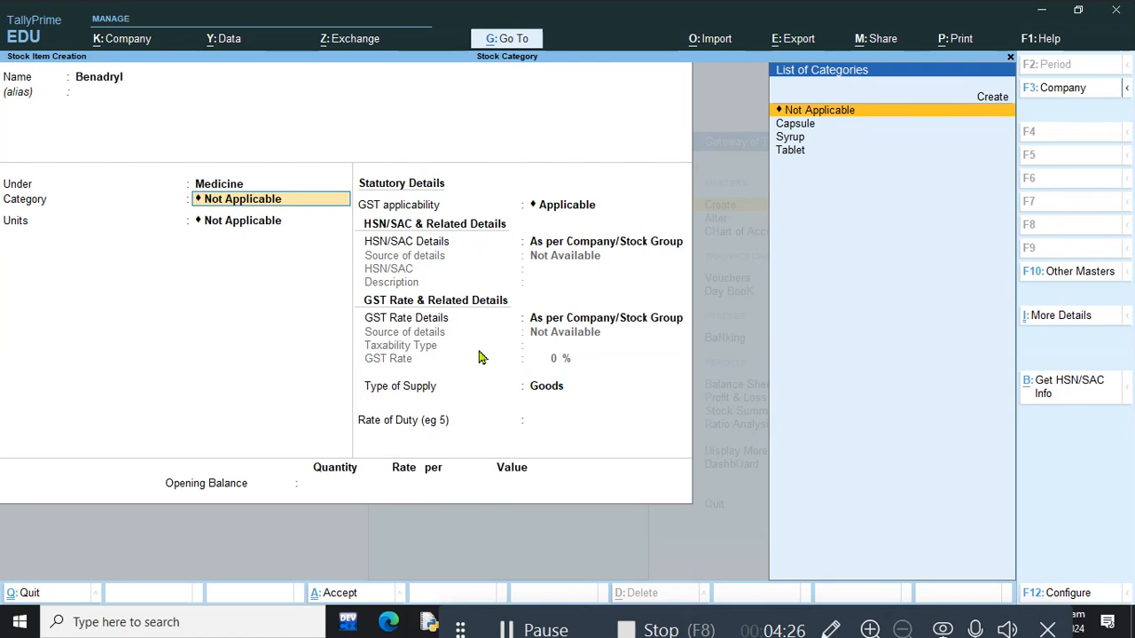
key(Down)
key(Down)
key(Down)
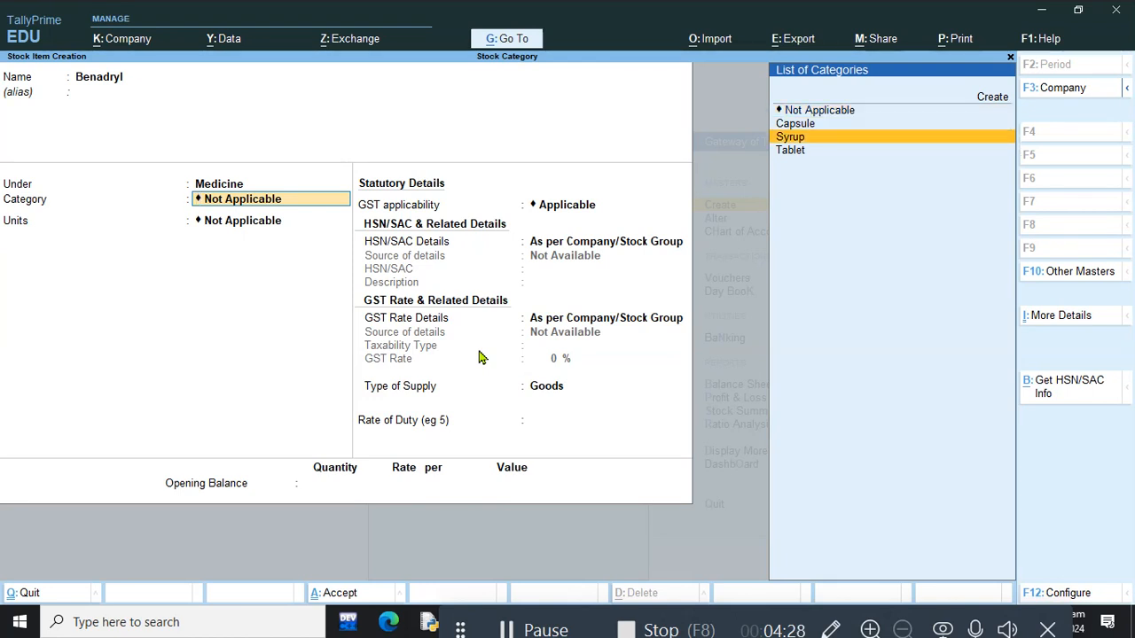
key(Up)
key(Return)
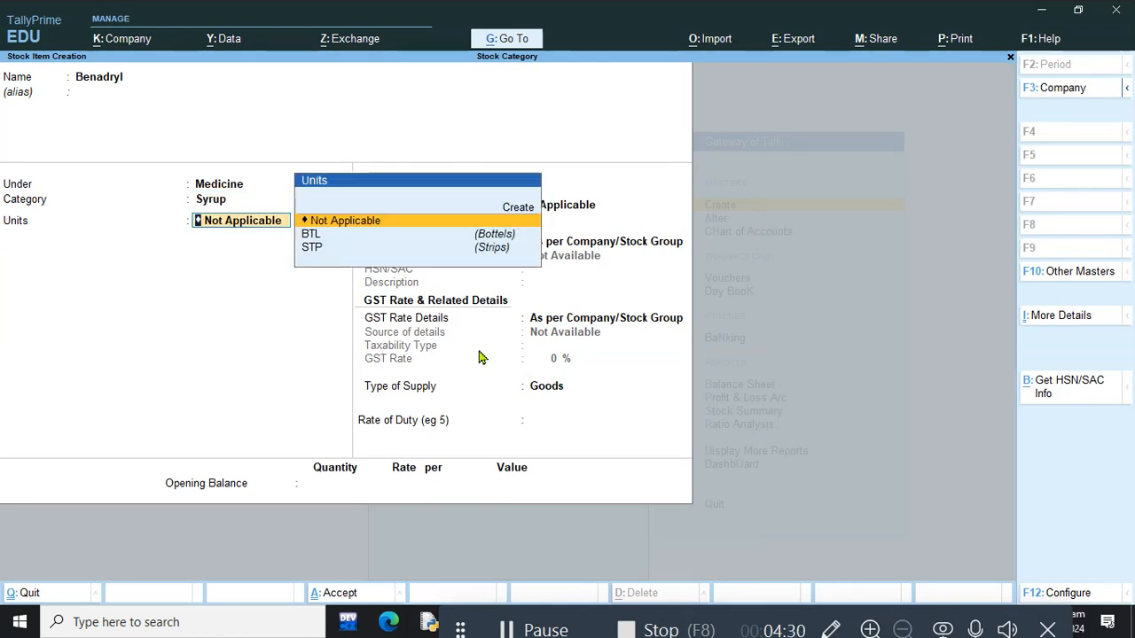
key(Down)
key(Return)
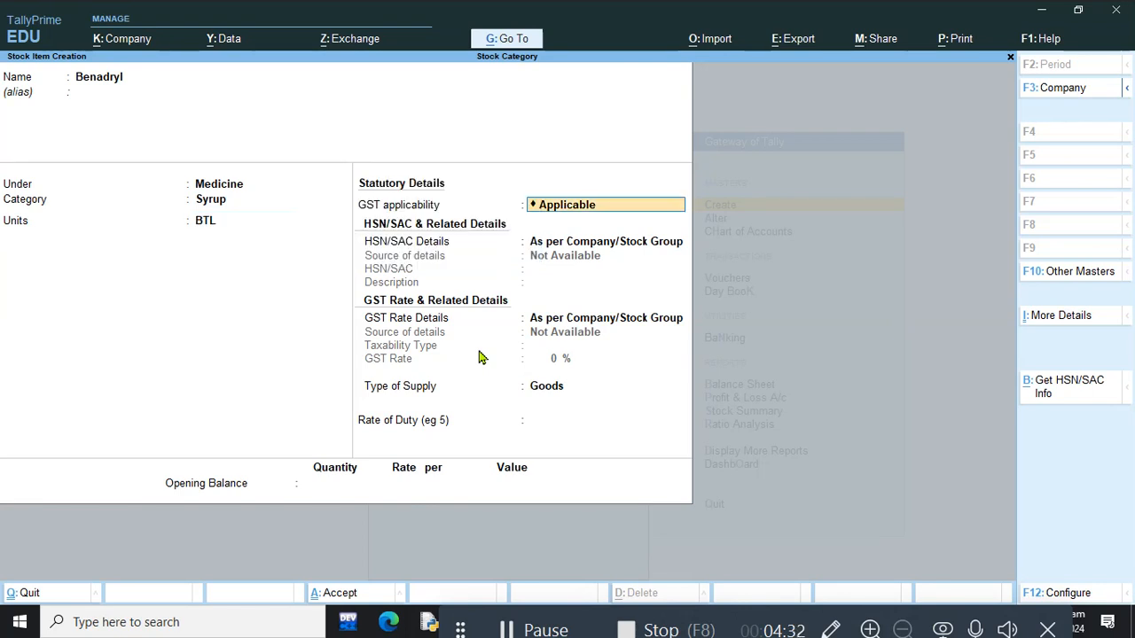
key(ctrl)
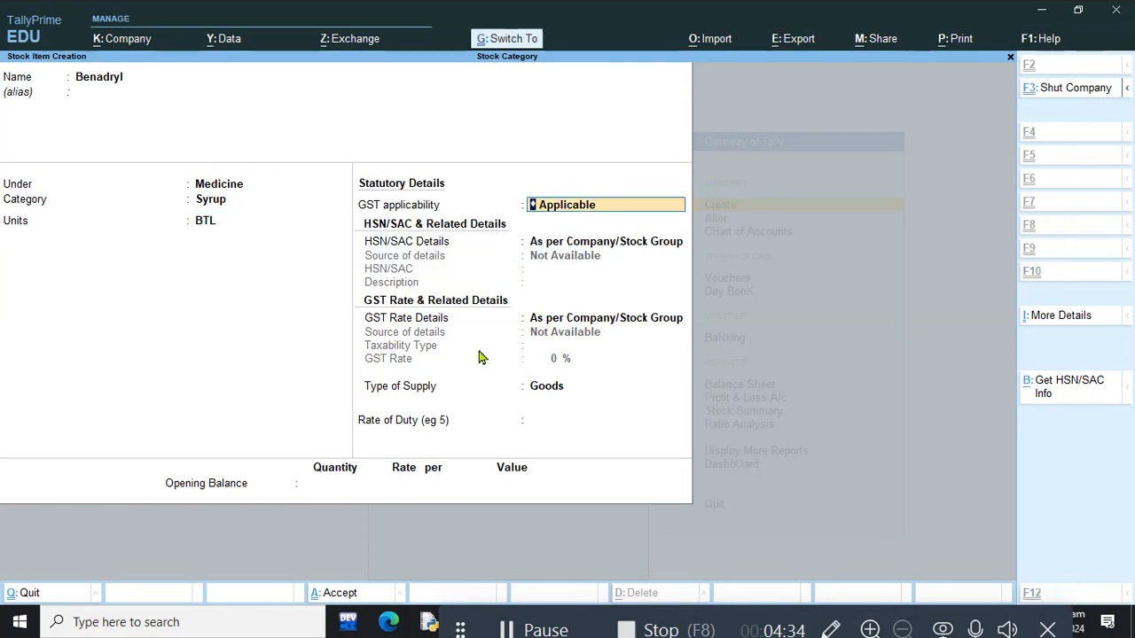
key(ctrl+a)
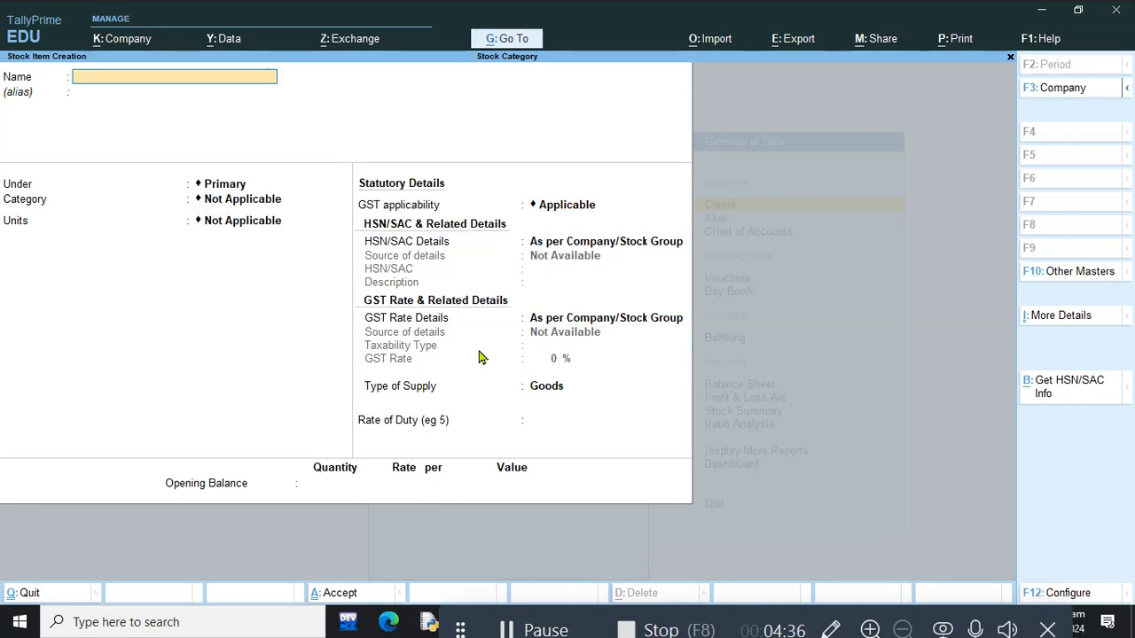
Create a stock item named Combiflam under Medicine with category Tablet and unit STP
text(Combiflam)
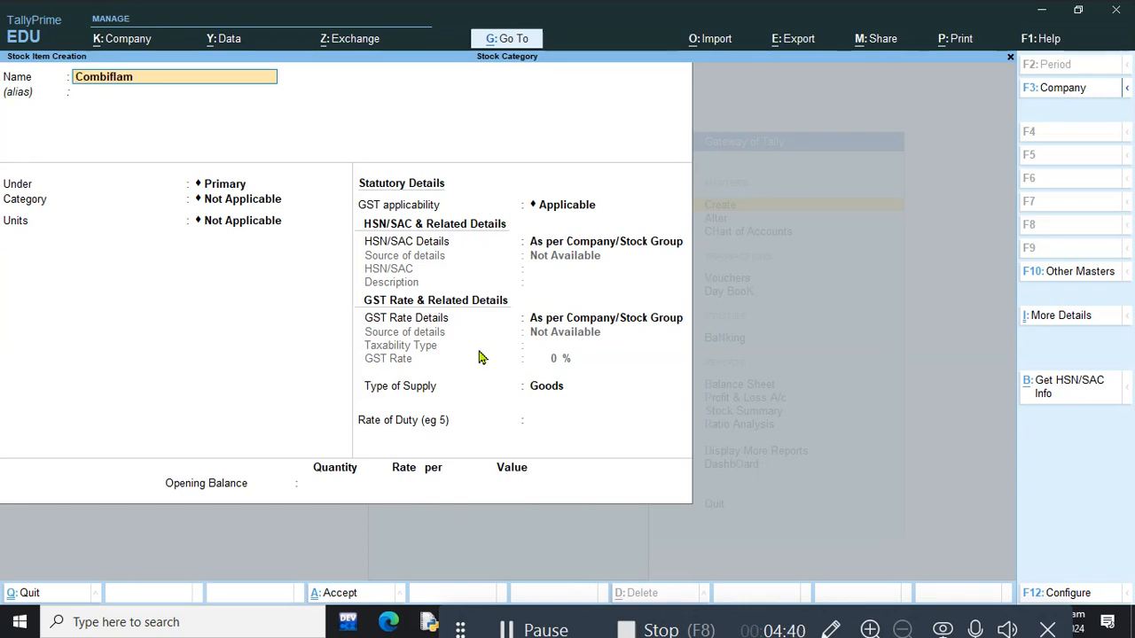
key(Return)
key(Return)
key(Down)
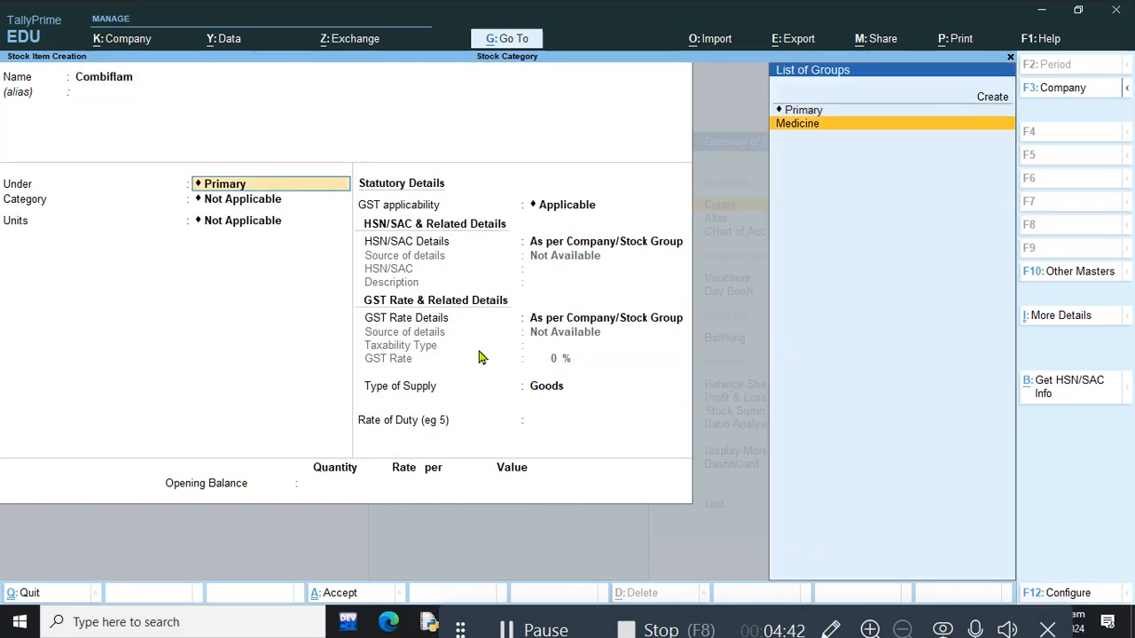
key(Return)
key(Down)
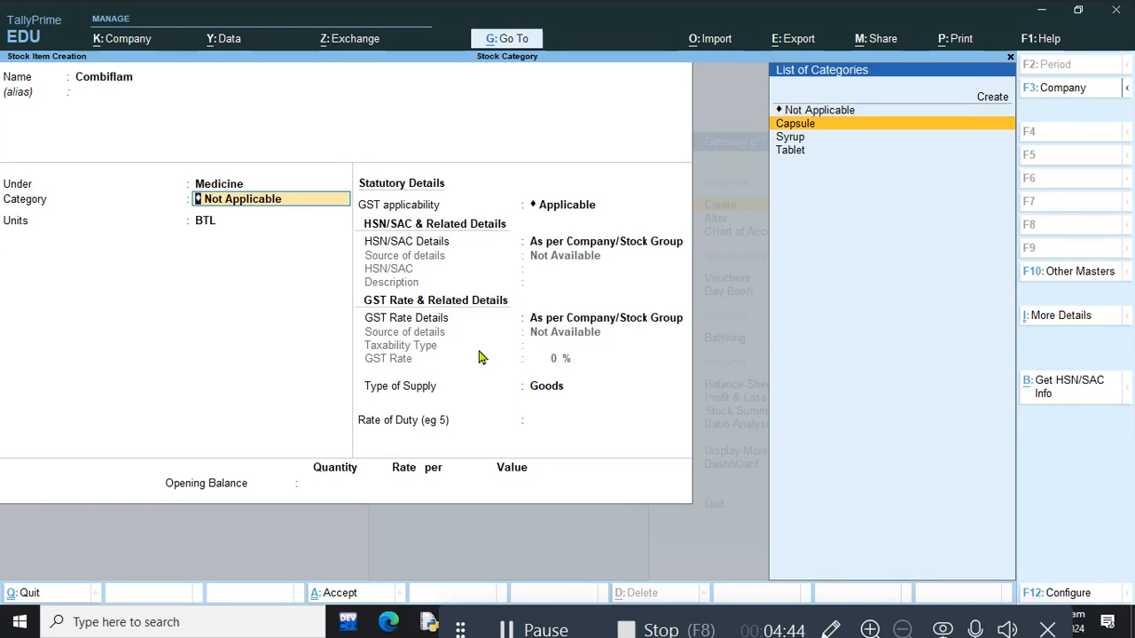
key(Down)
key(Down)
key(Return)
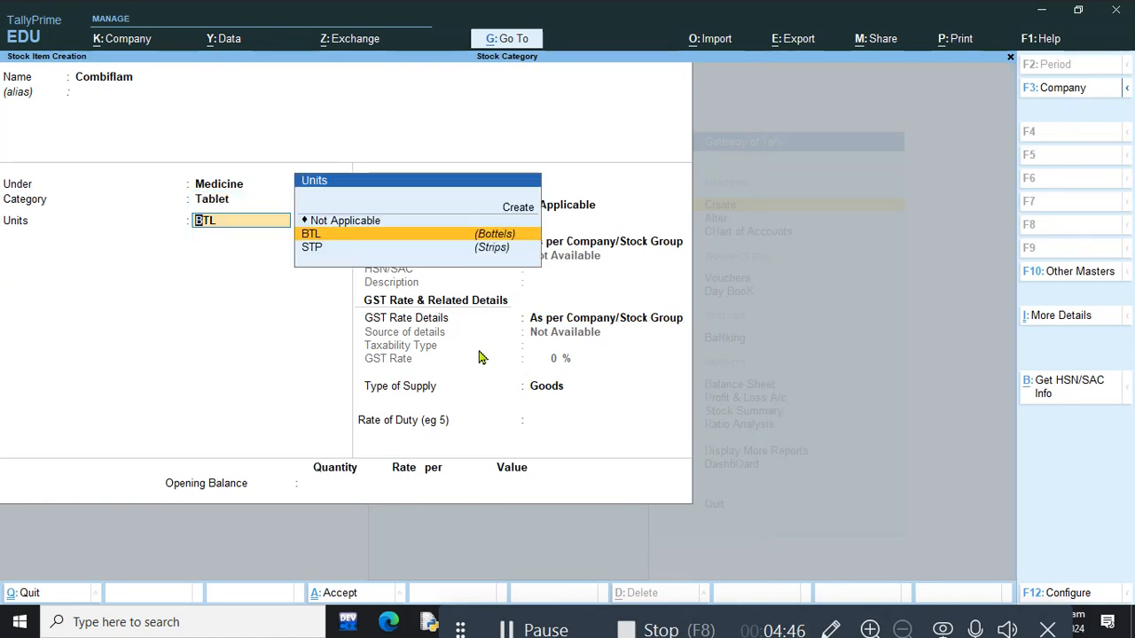
key(Down)
key(Return)
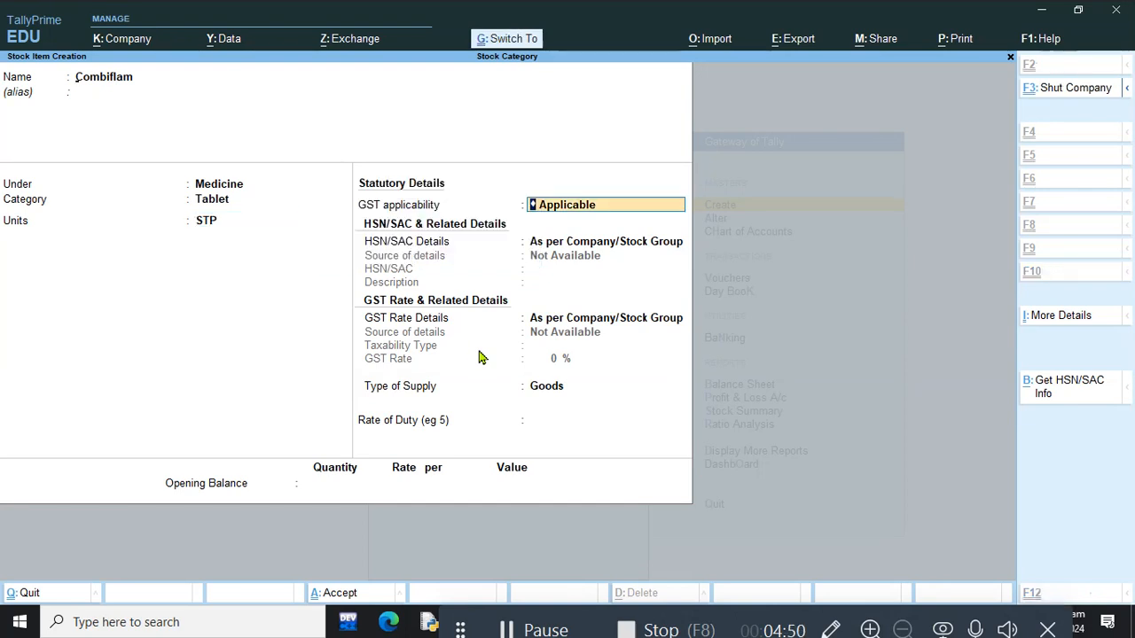
key(ctrl+a)
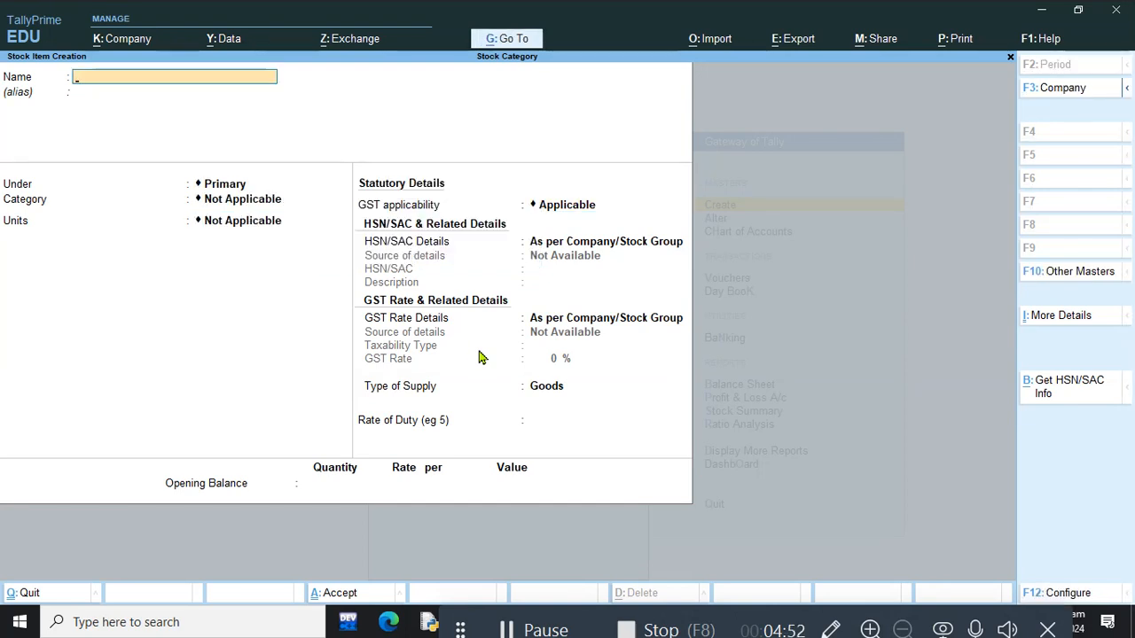
Create a stock item named Nurobion under Medicine with category Capsule and unit STP, and leave stock item creation
text(Nurobion)
key(Return)
key(Return)
key(Down)
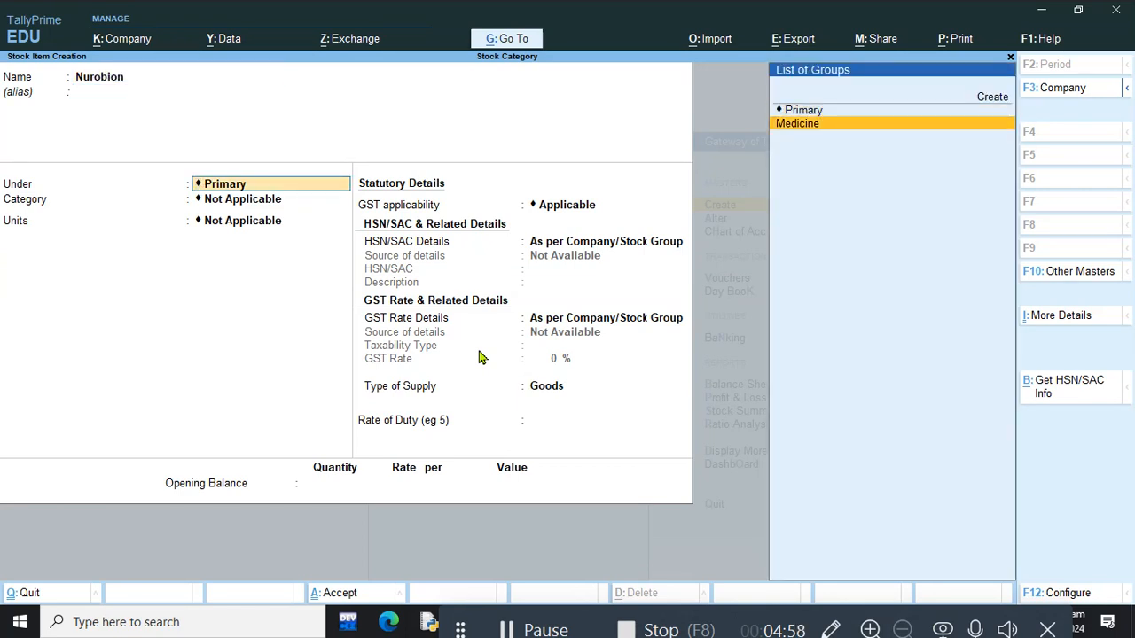
key(Return)
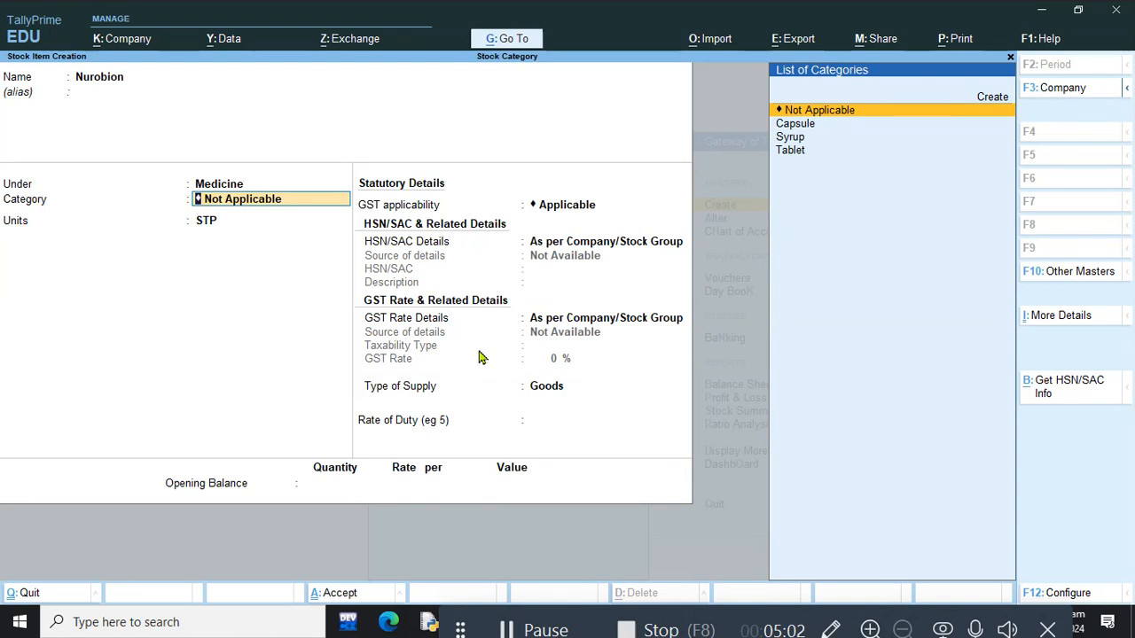
key(Down)
key(Return)
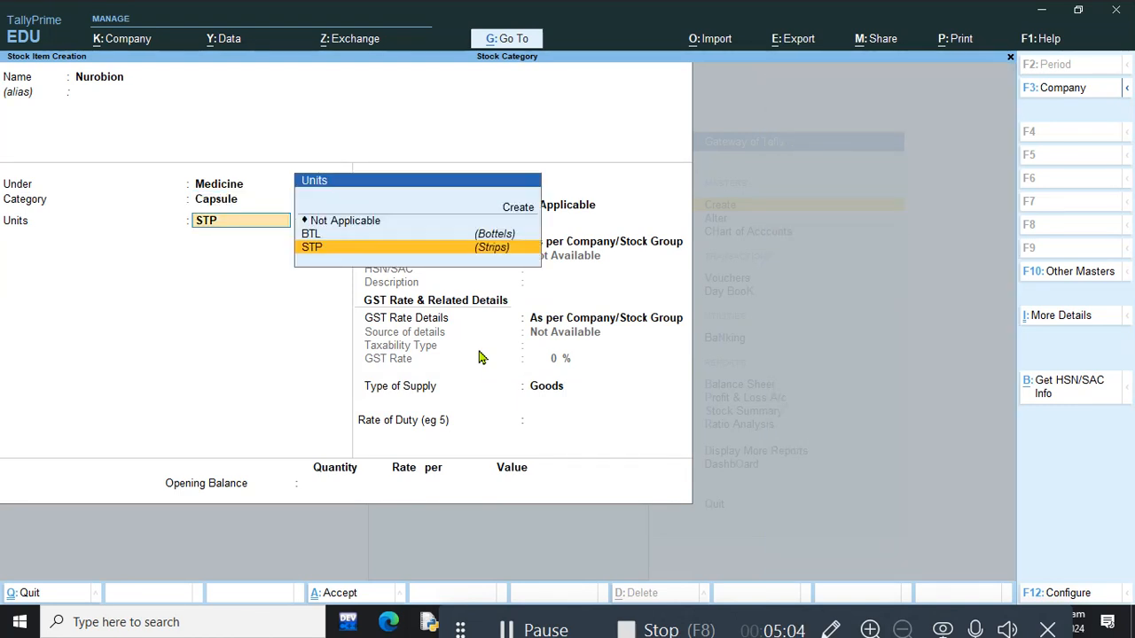
key(Return)
key(ctrl+a)
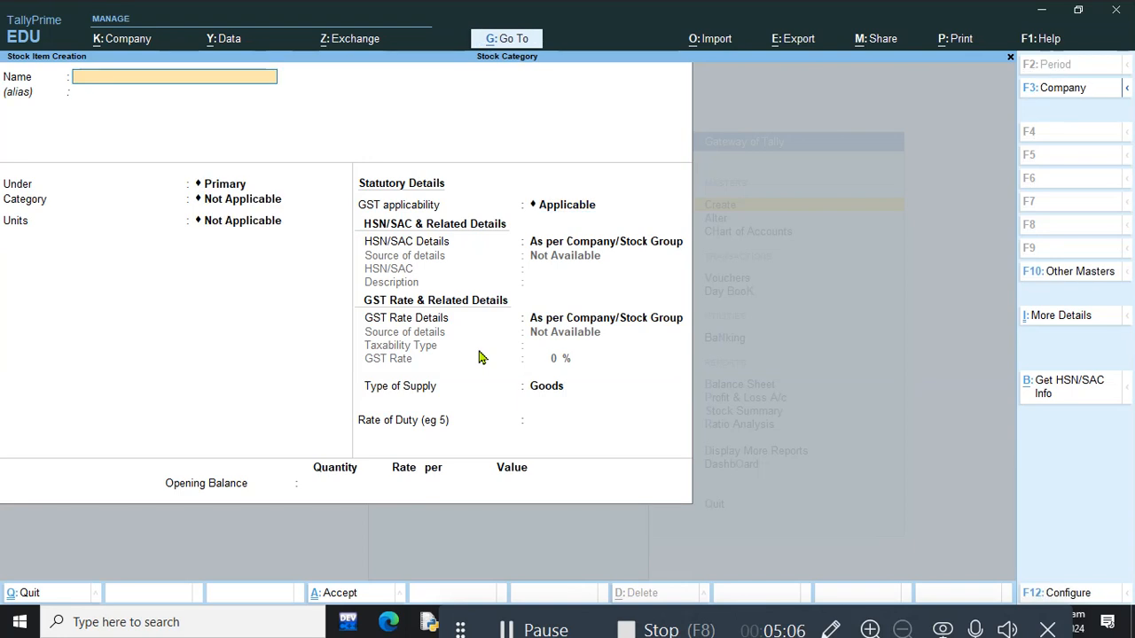
key(Escape)
key(Escape)
key(Escape)
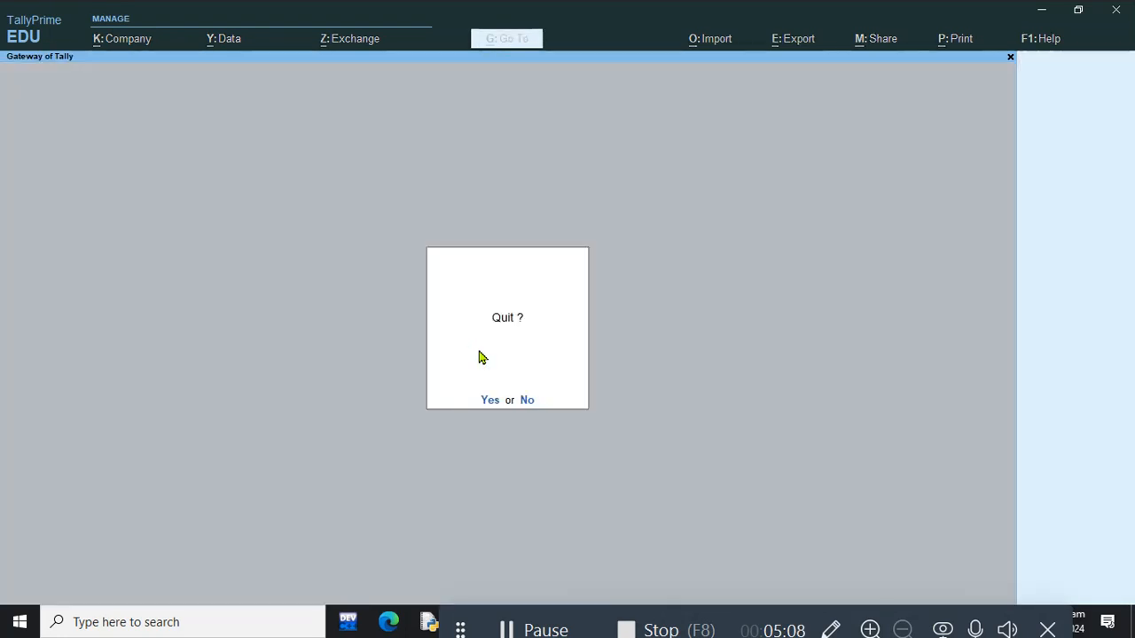
Decline quitting and open a new Receipt voucher in voucher creation
key(n)
key(Down)
key(Down)
key(Down)
key(Return)
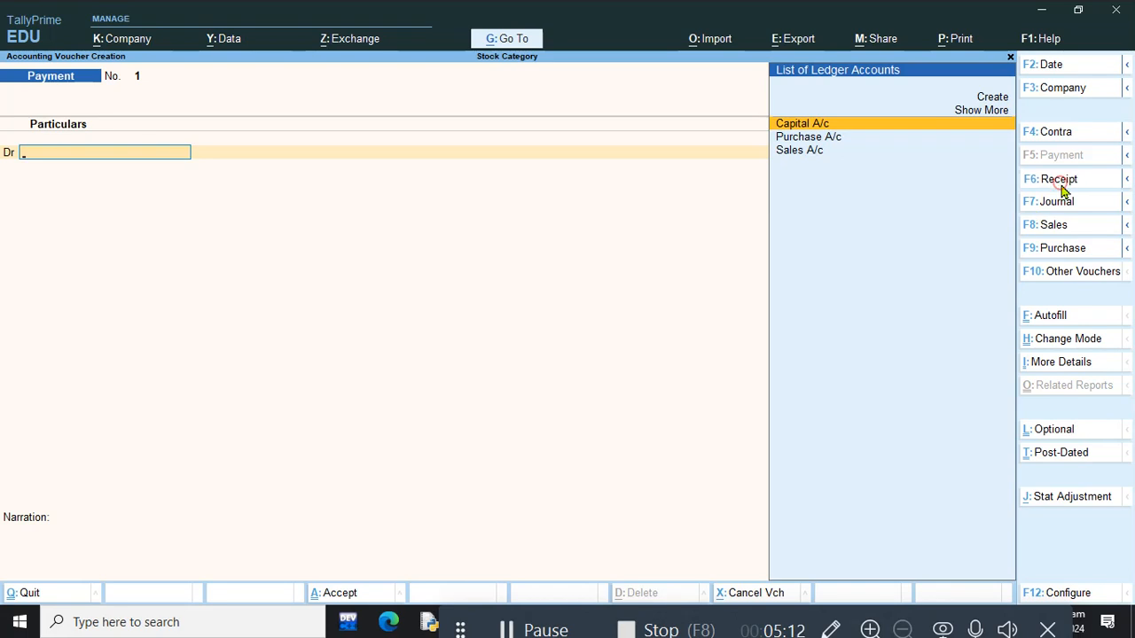
click(1062, 184)
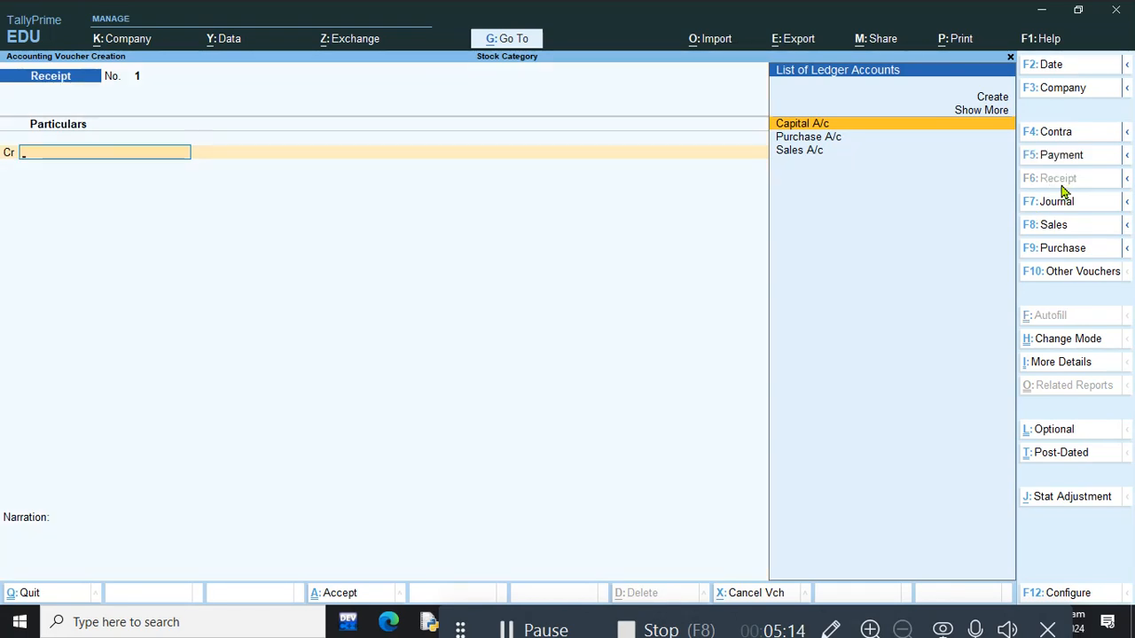
Credit Capital A/c with 100000, debit Cash for the full amount, and save the receipt voucher
key(Return)
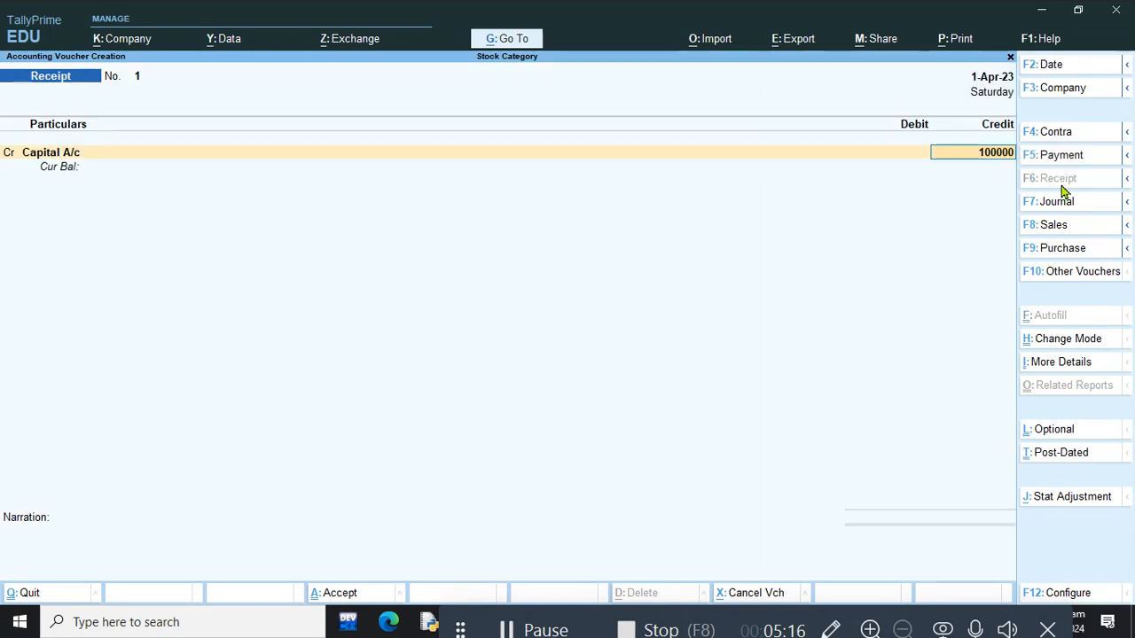
text(100000)
key(Return)
key(Down)
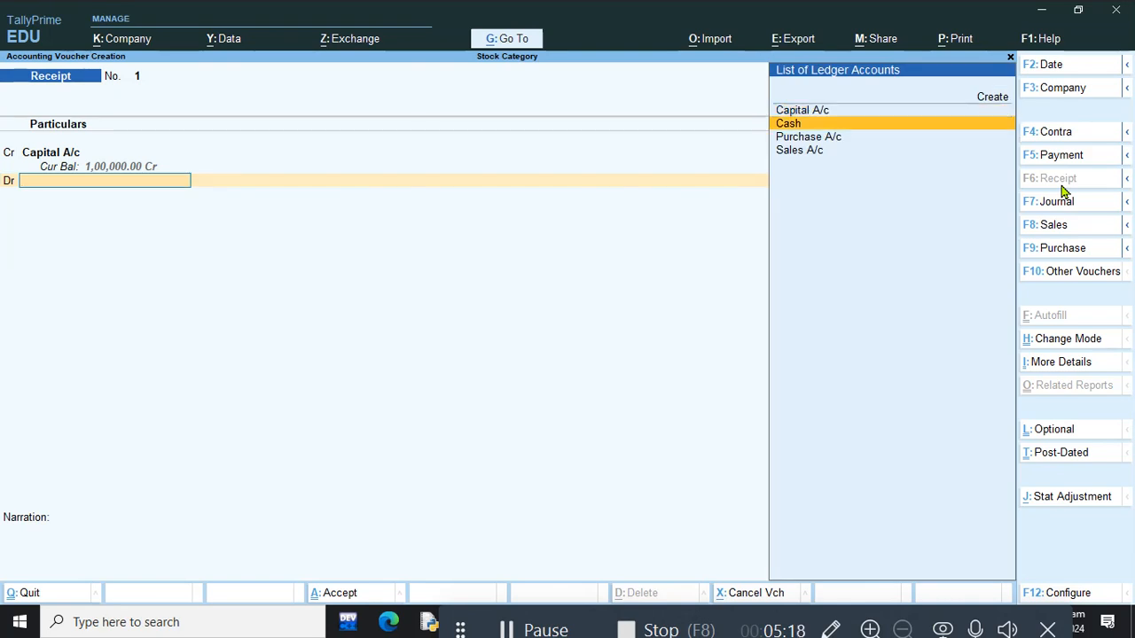
key(Return)
key(ctrl+a)
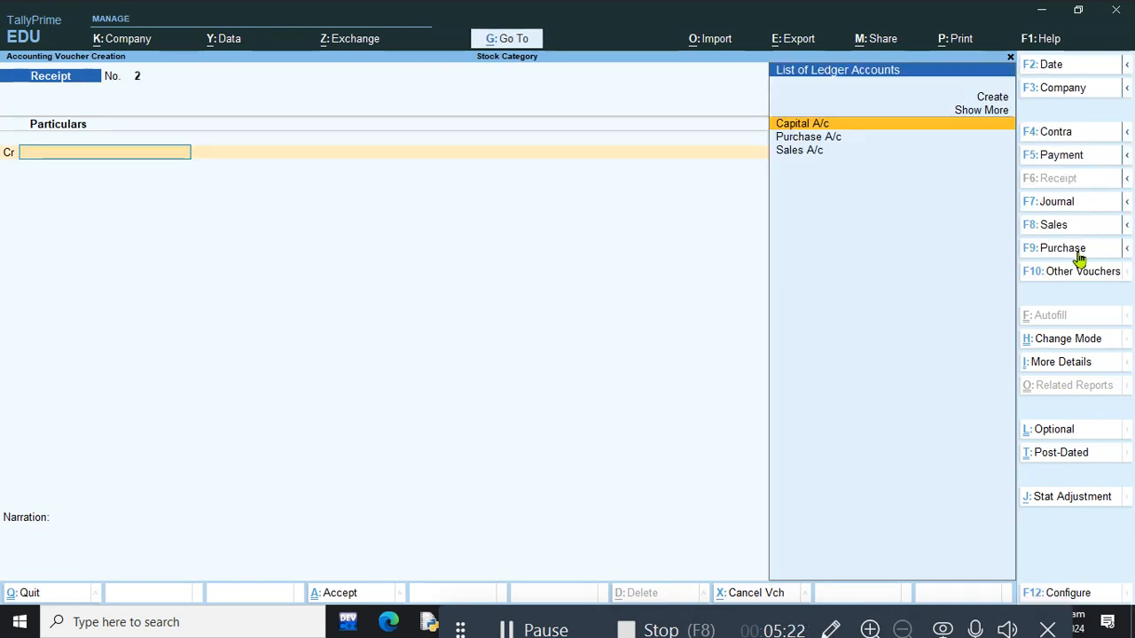
Start a purchase voucher with Cash as the party account and Purchase A/c as the ledger, leaving invoice and receipt details blank
click(1079, 257)
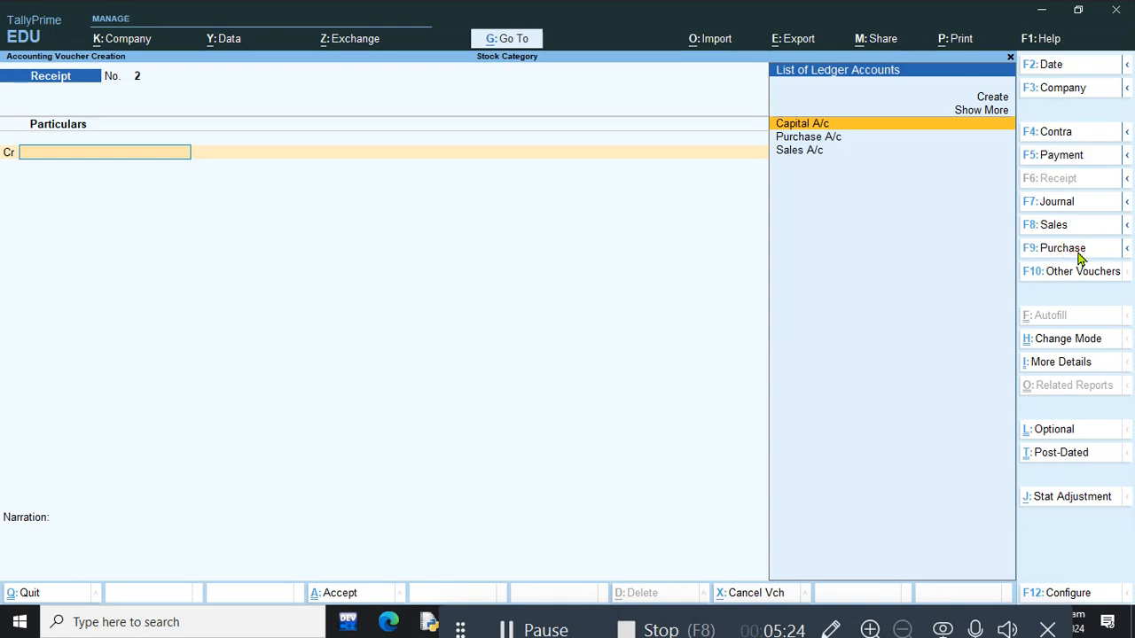
key(Return)
key(Return)
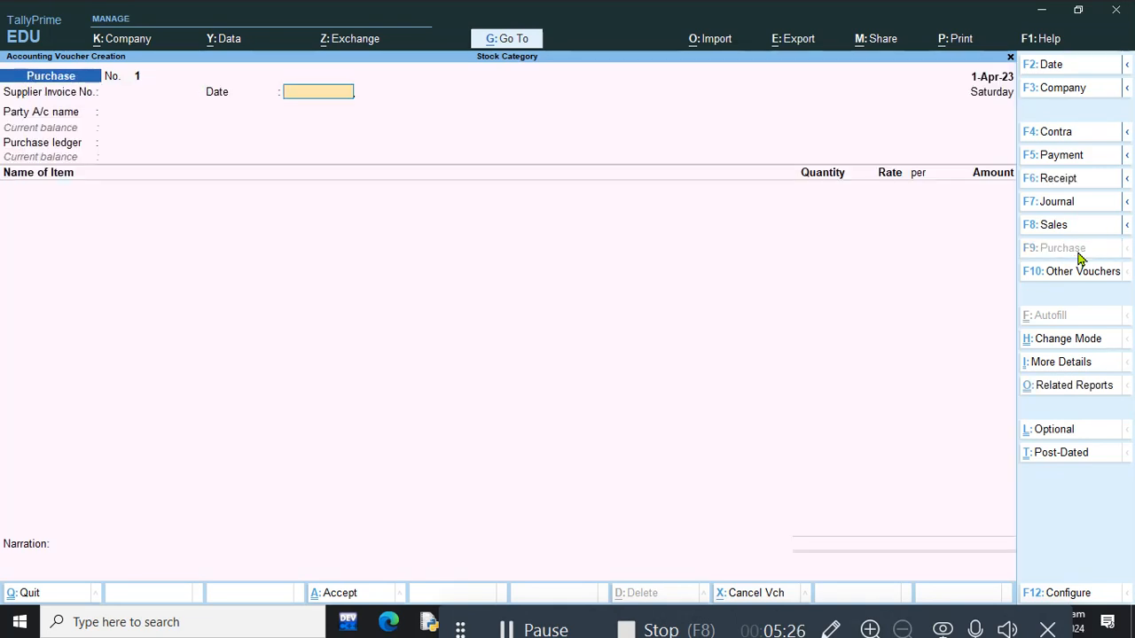
key(Return)
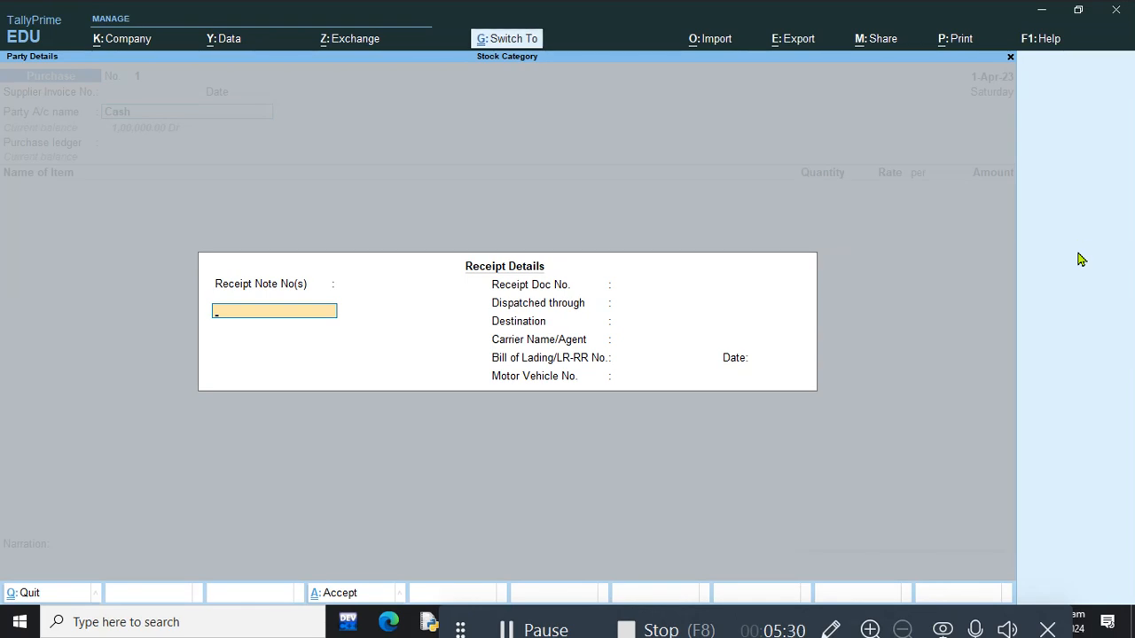
key(Return)
key(Return)
key(Return)
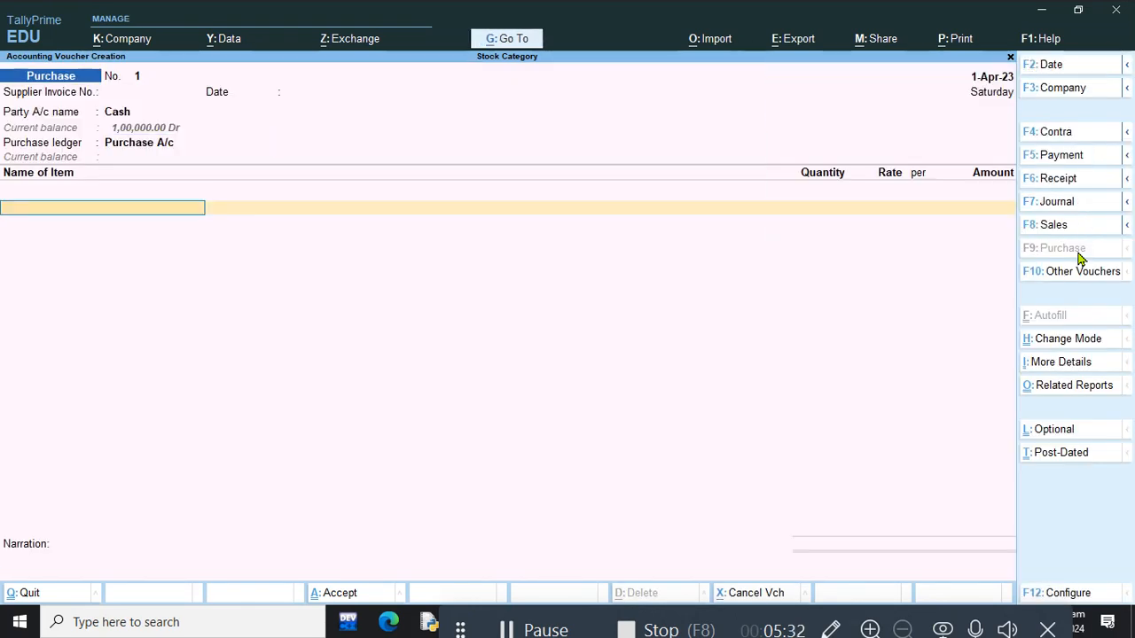
Add Benadryl to the purchase voucher with a quantity of 10 BTL at a rate of 60
key(Down)
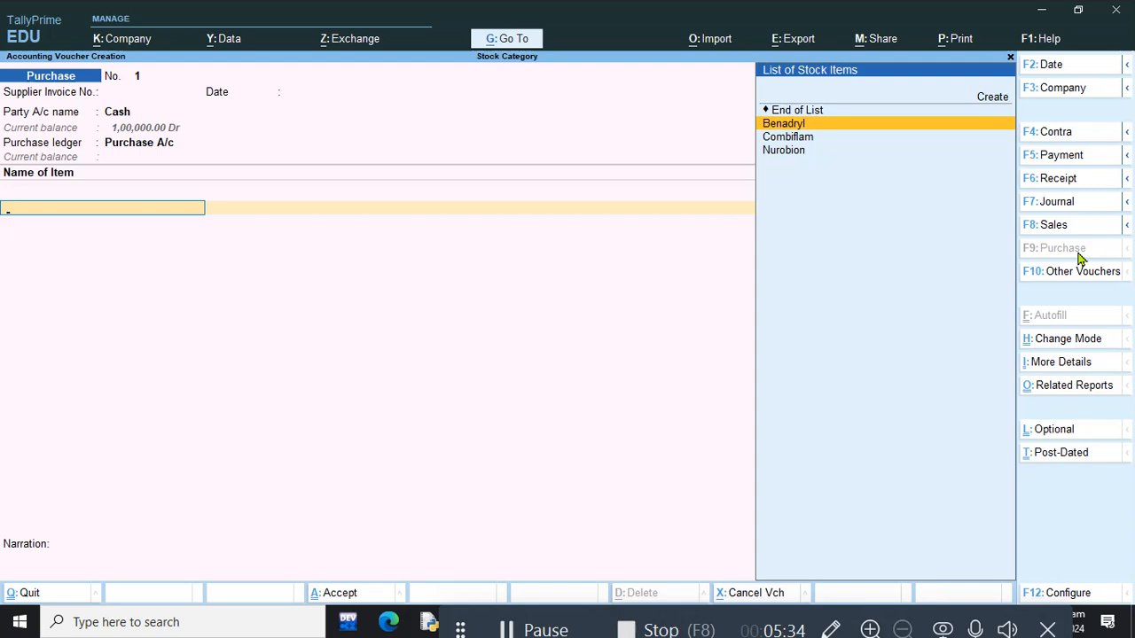
key(Return)
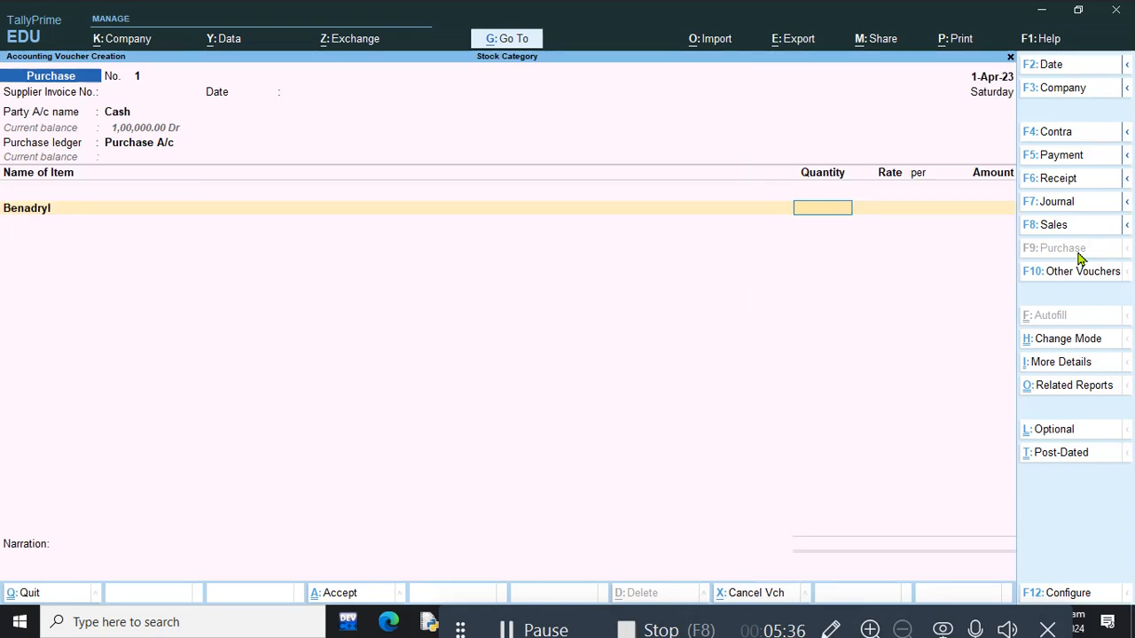
text(10)
key(Return)
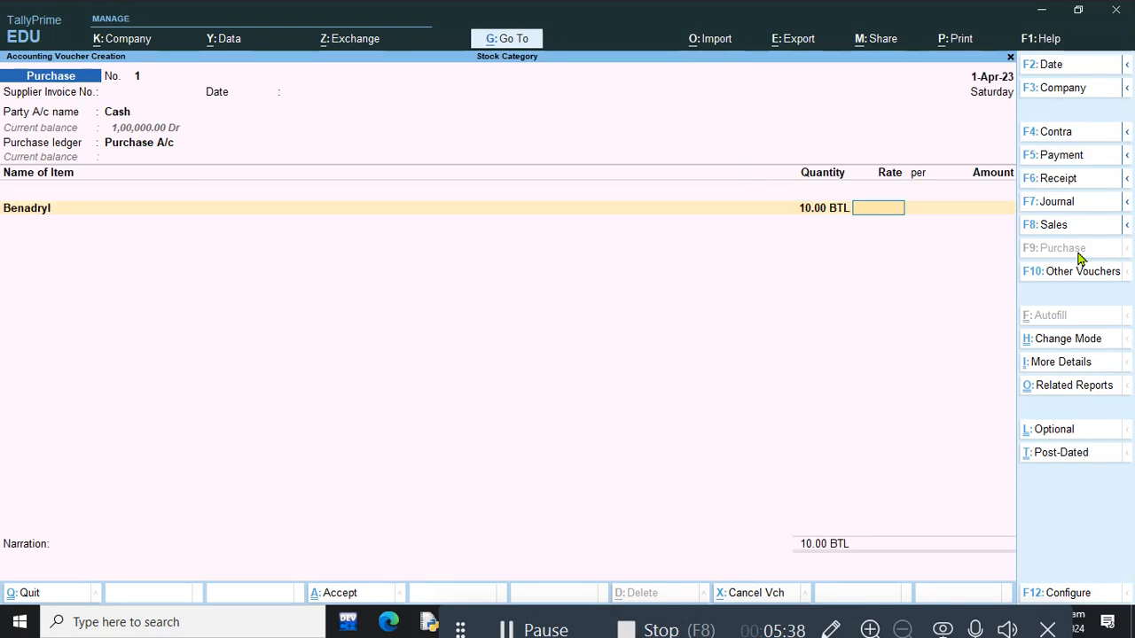
text(60)
key(Return)
key(Return)
key(Return)
Add Combiflam to the purchase voucher with a quantity of 10 STP at a rate of 10
key(Down)
key(Down)
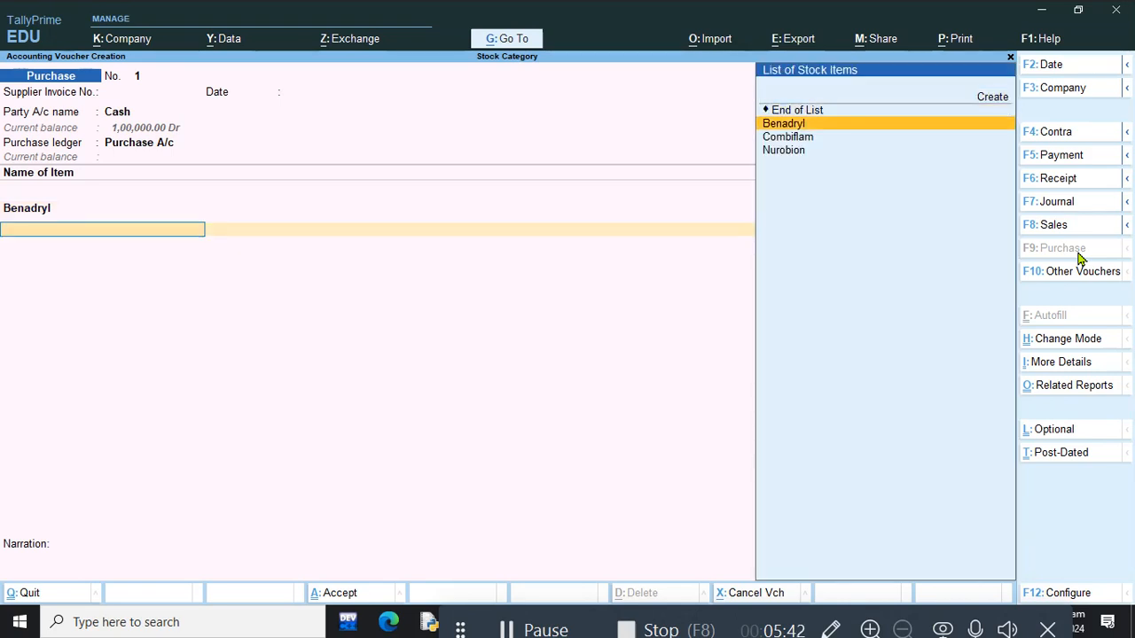
key(Return)
text(10)
key(Return)
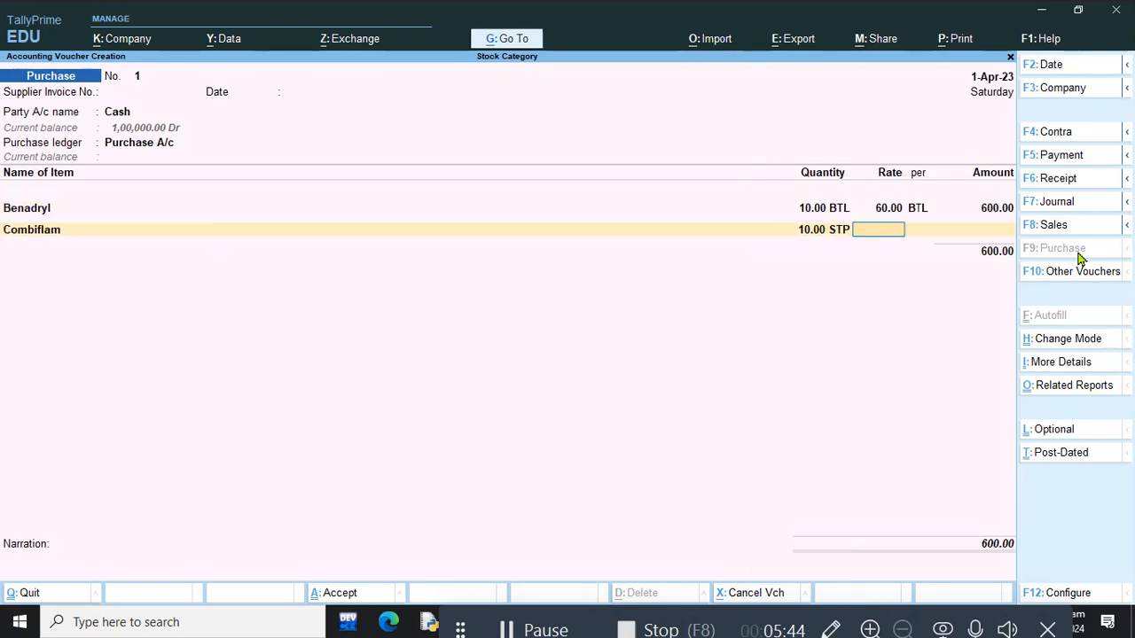
text(10)
key(Return)
key(Return)
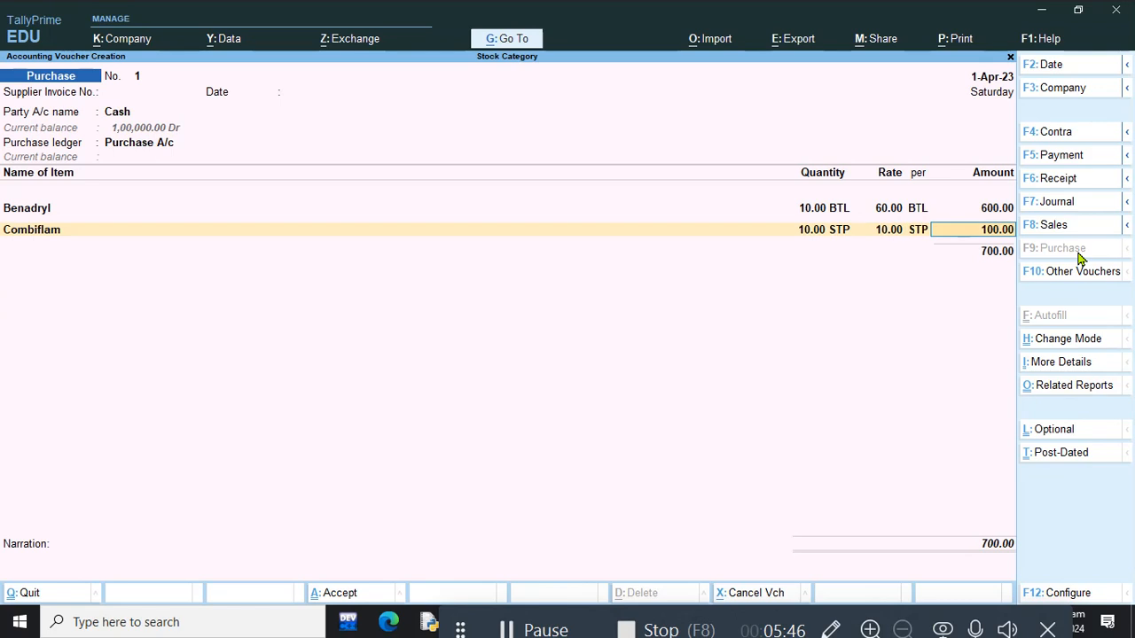
key(Return)
Add Nurobion with a quantity of 10 STP at a rate of 20, and save the purchase voucher without a narration
key(Down)
key(Down)
key(Down)
key(Return)
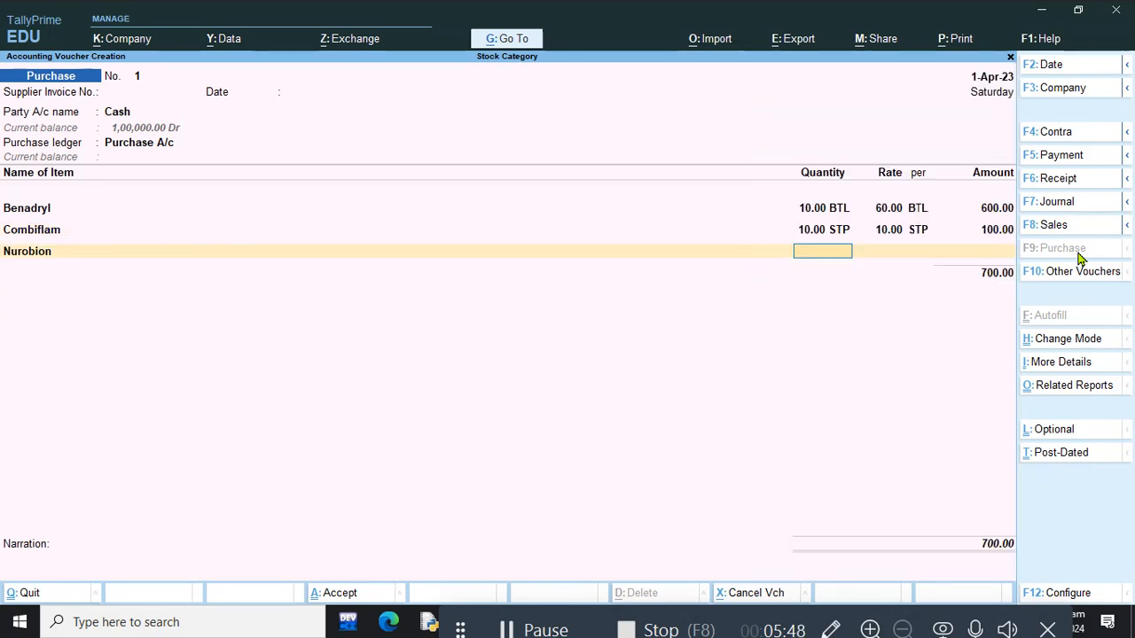
text(10)
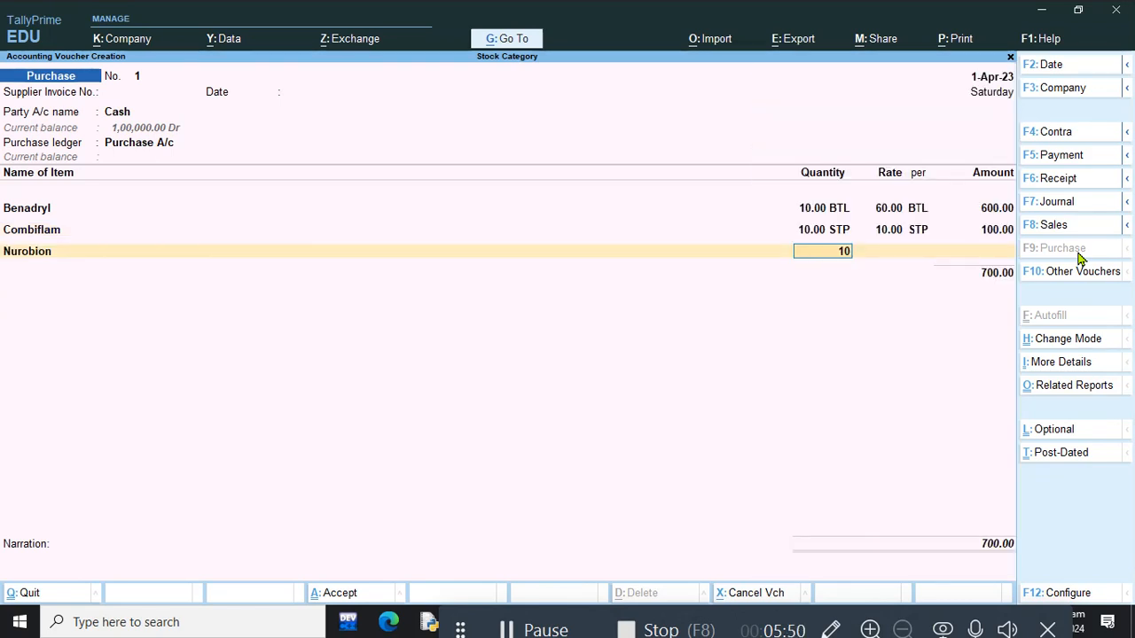
key(Return)
text(20)
key(Return)
key(Return)
key(Return)
key(Return)
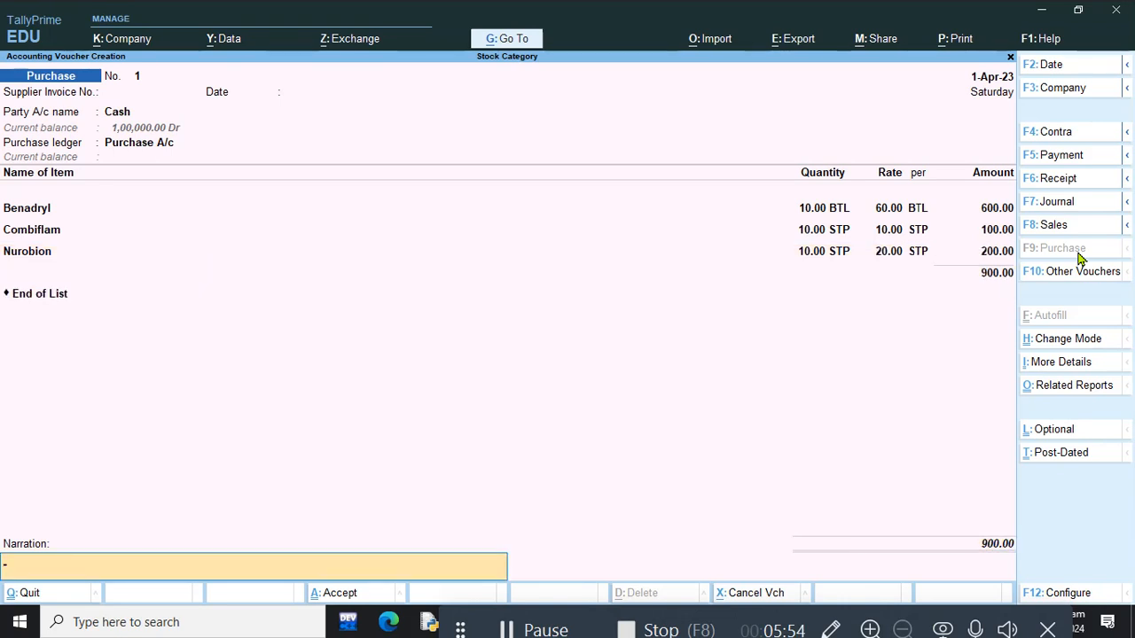
key(Return)
key(Return)
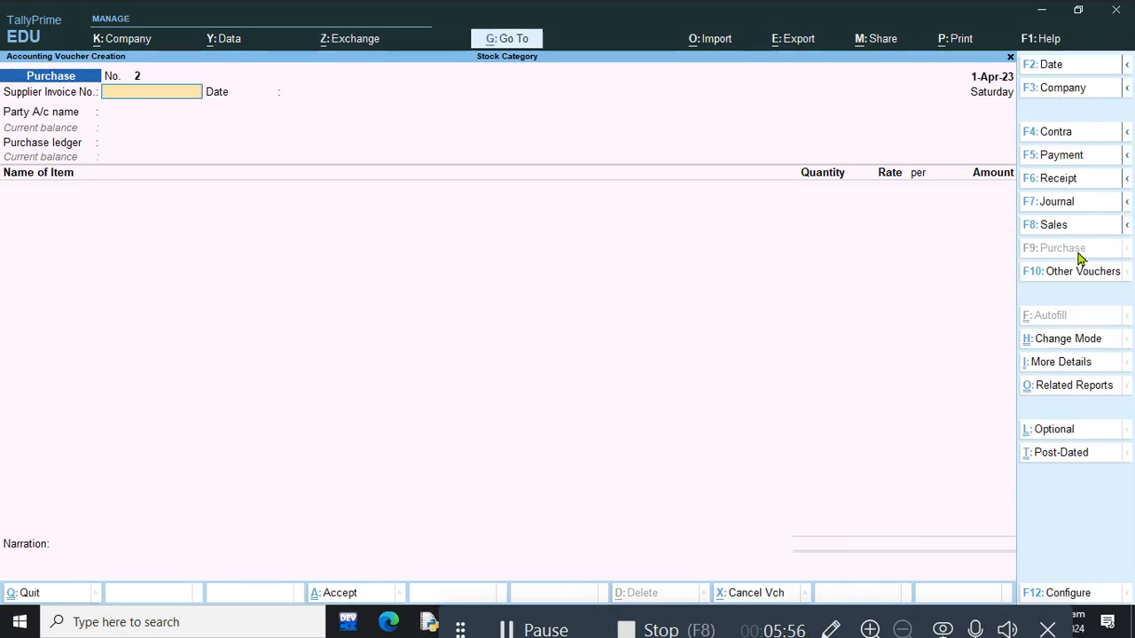
Start a sales voucher with Cash as the party account and Sales A/c as the ledger, leaving dispatch and party details unchanged
click(1053, 225)
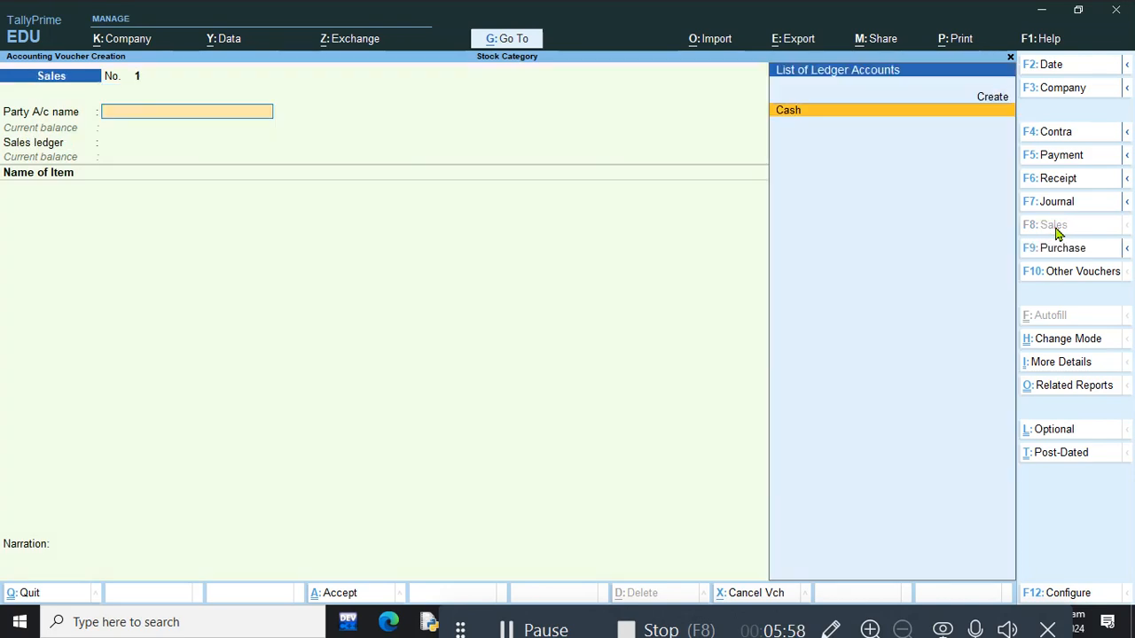
key(Return)
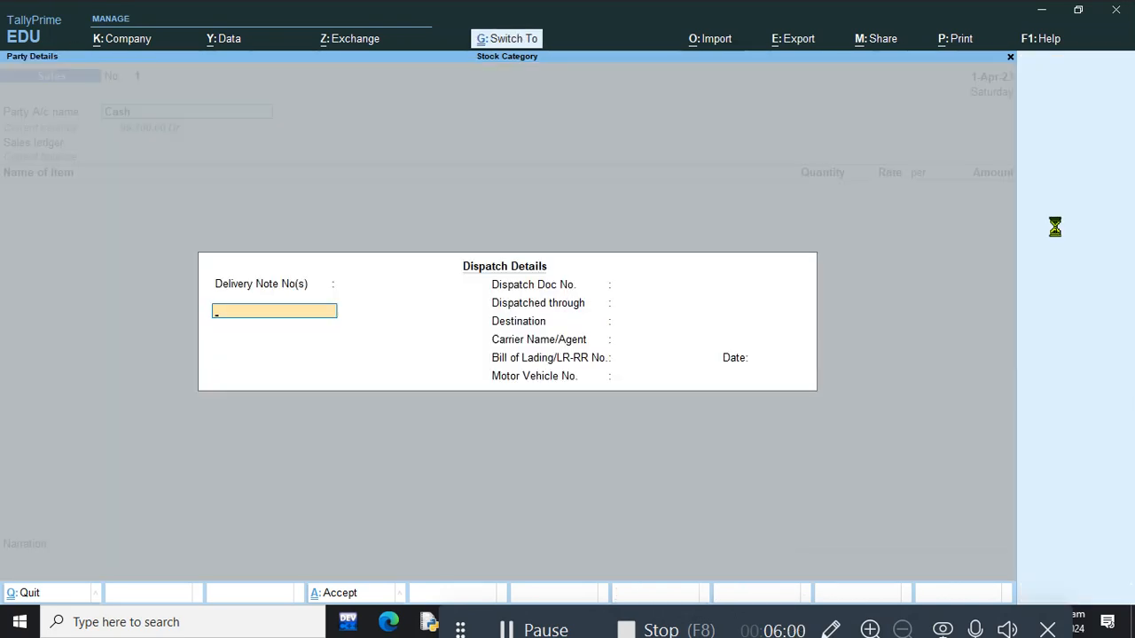
key(ctrl+a)
key(ctrl+a)
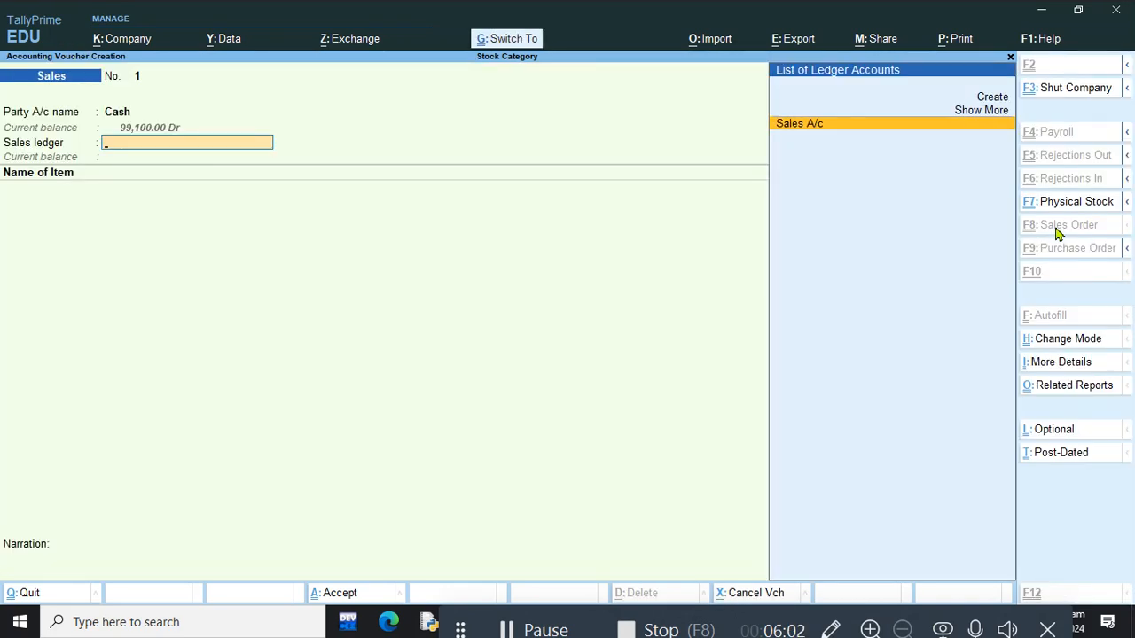
key(Return)
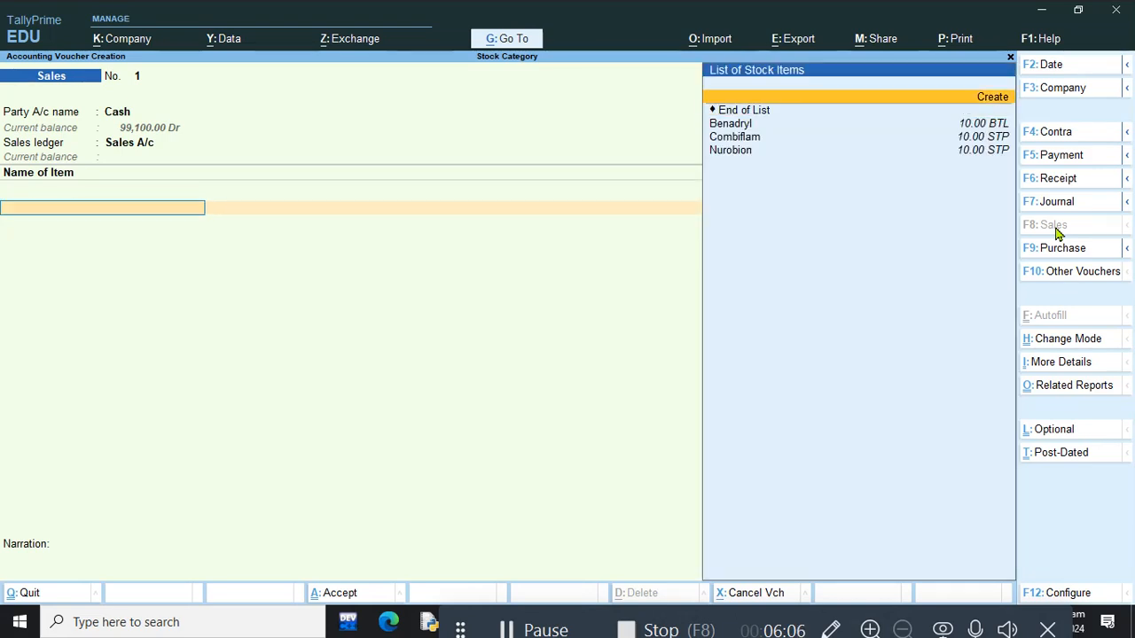
Add Benadryl to the sales voucher with a quantity of 2 BTL at a rate of 80
key(Return)
key(Return)
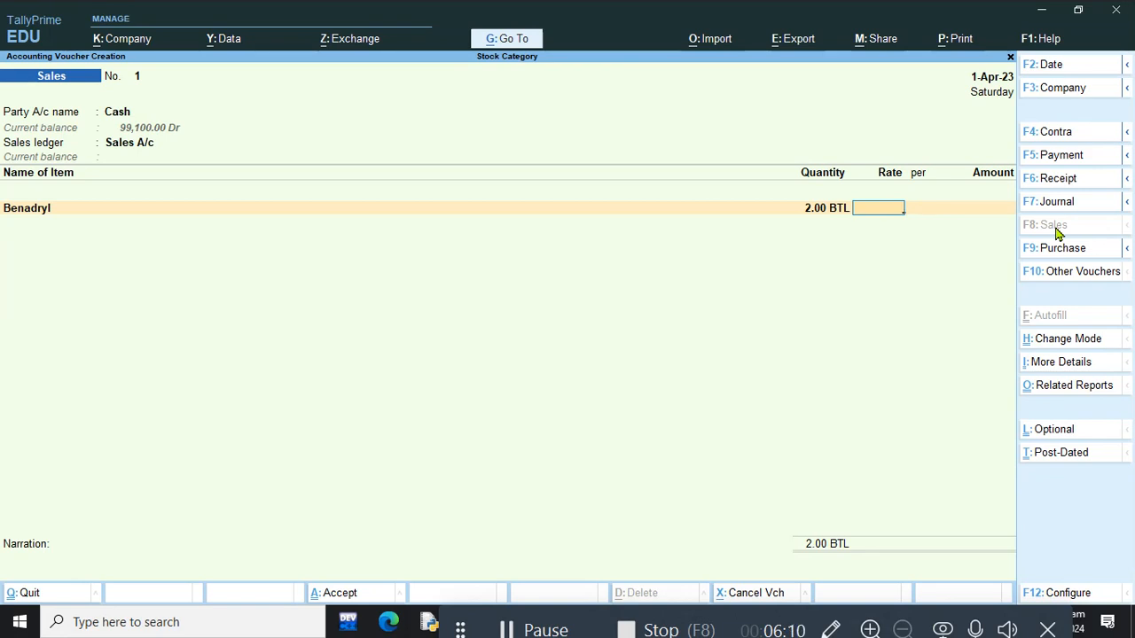
text(80)
key(Return)
key(Return)
key(Return)
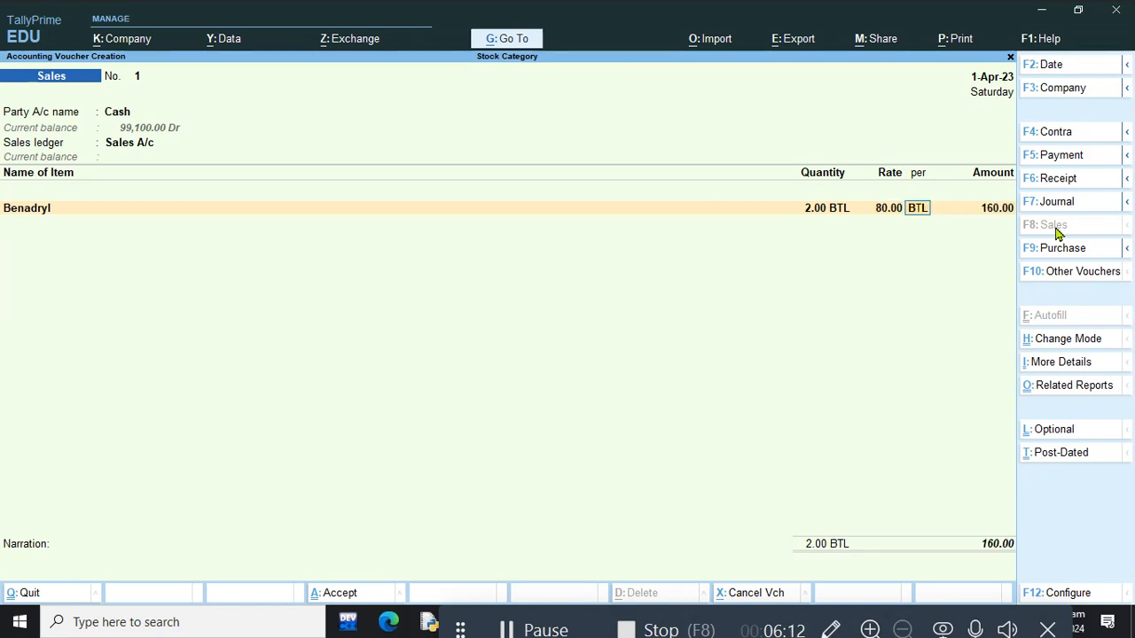
Add Combiflam to the sales voucher with a quantity of 3 STP at a rate of 13, and return to the next item line
key(Down)
key(Down)
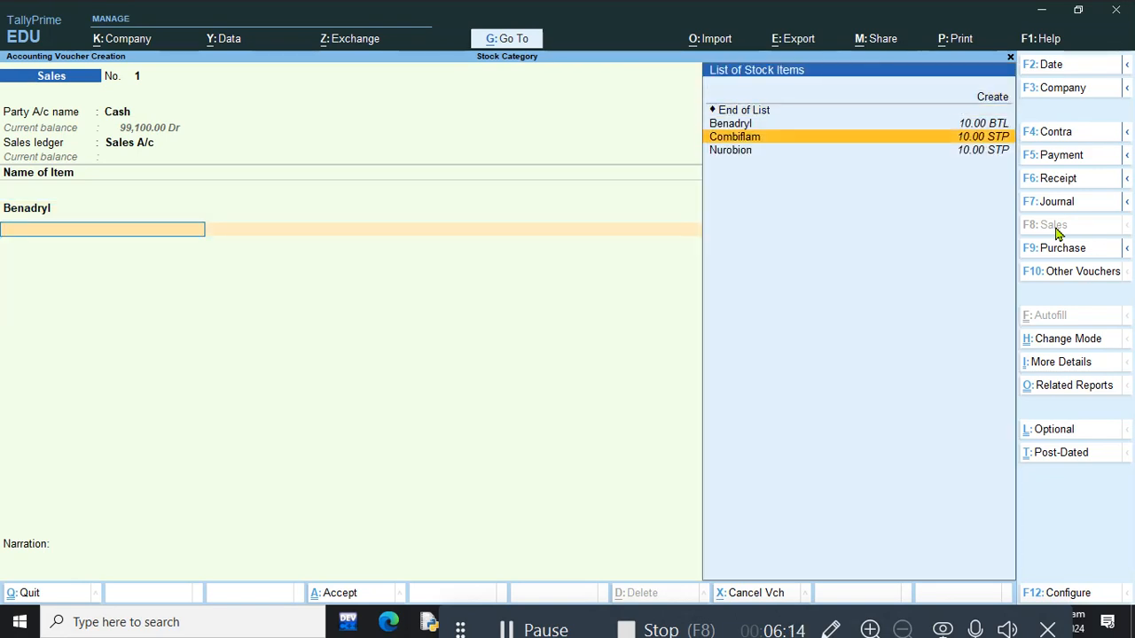
key(Return)
text(3.00 STP)
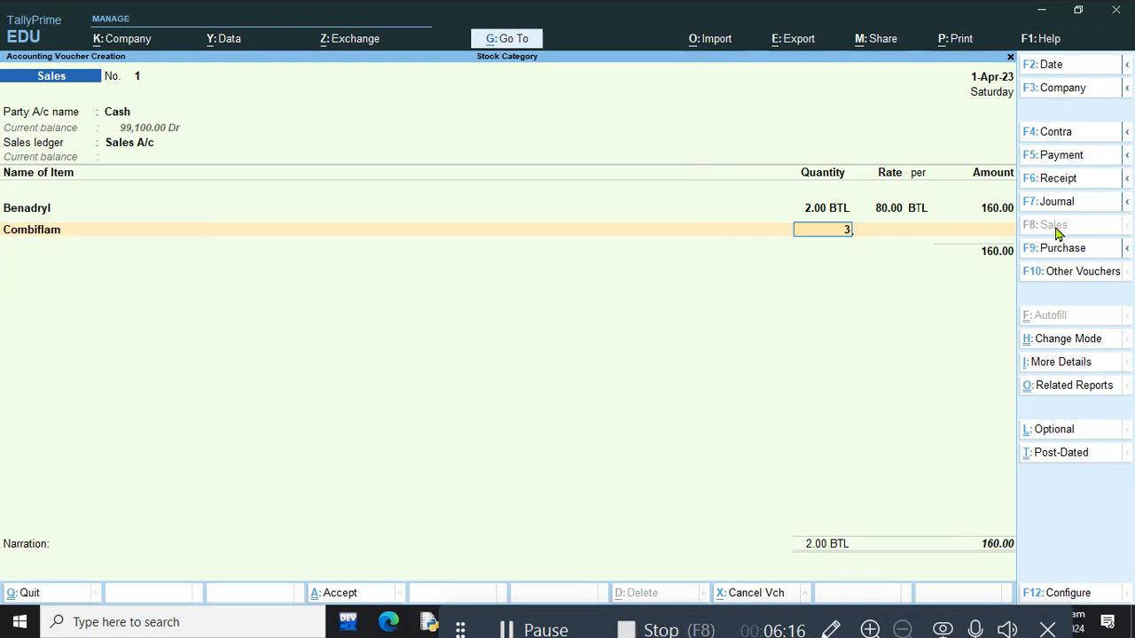
key(Return)
text(13.00)
key(Return)
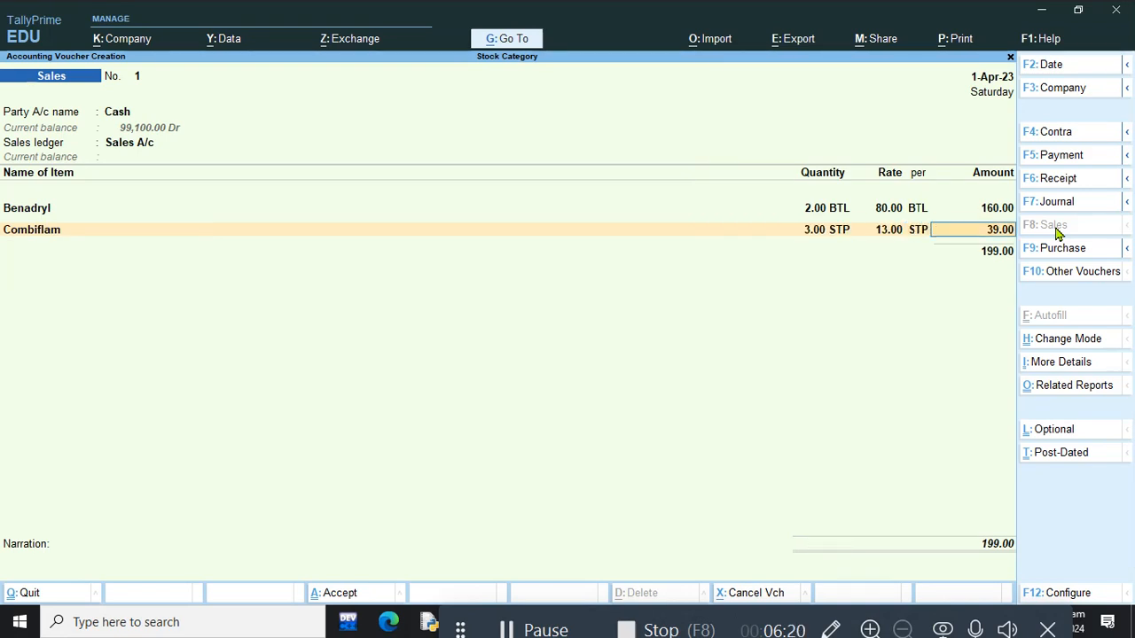
key(Return)
key(Return)
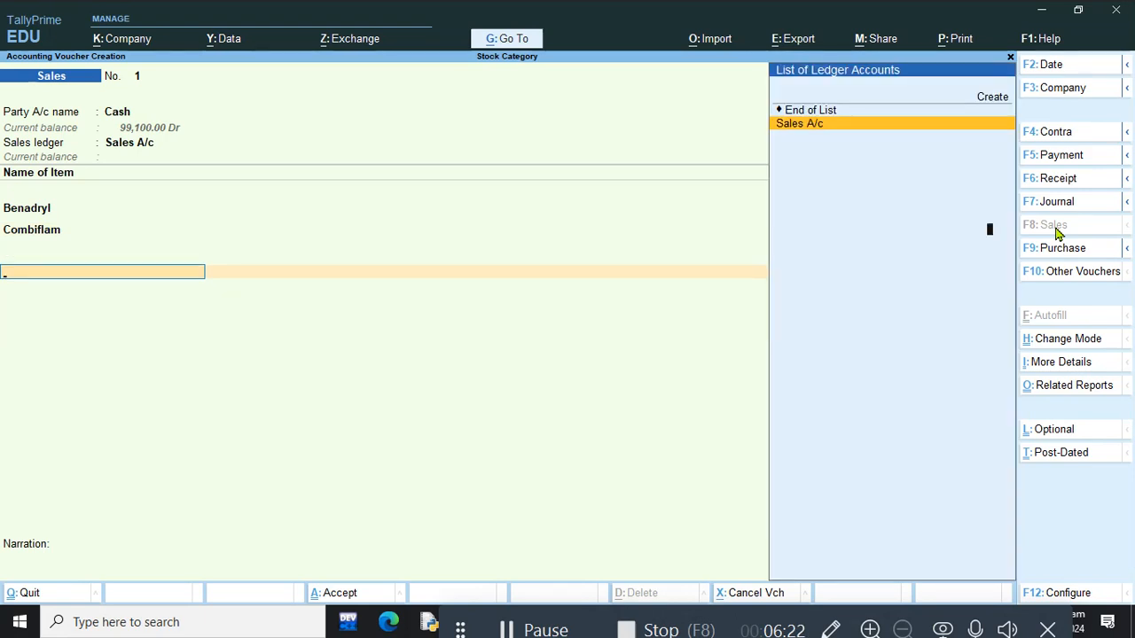
key(BackSpace)
key(Return)
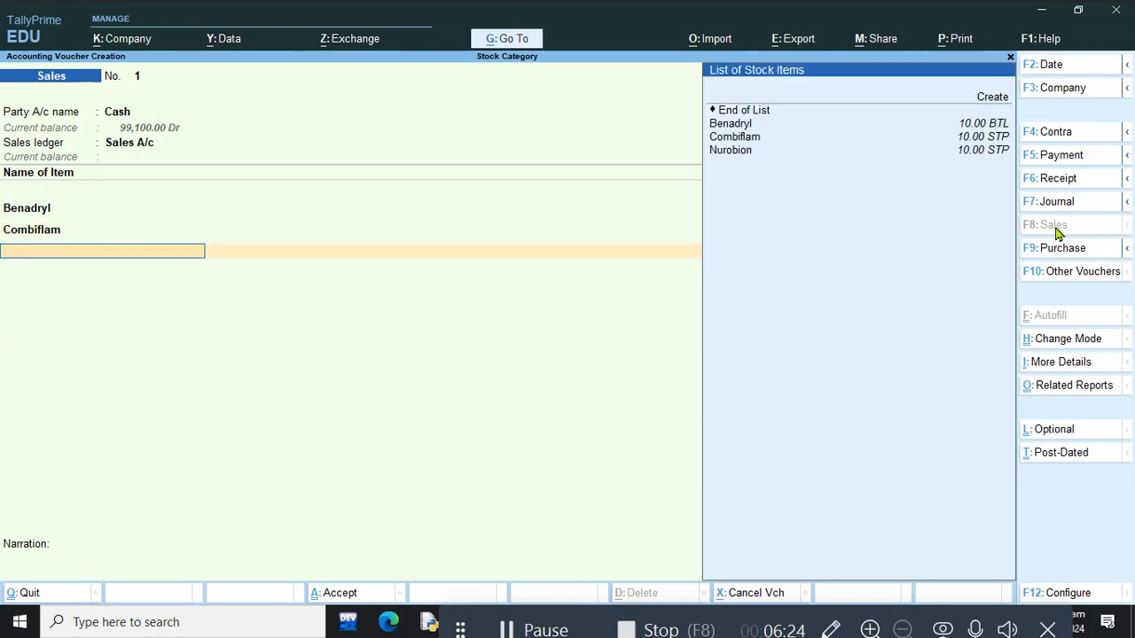
Add Nurobion with a quantity of 4 STP at a rate of 22, and save the sales voucher without a narration
key(Down)
key(Down)
key(Down)
key(Return)
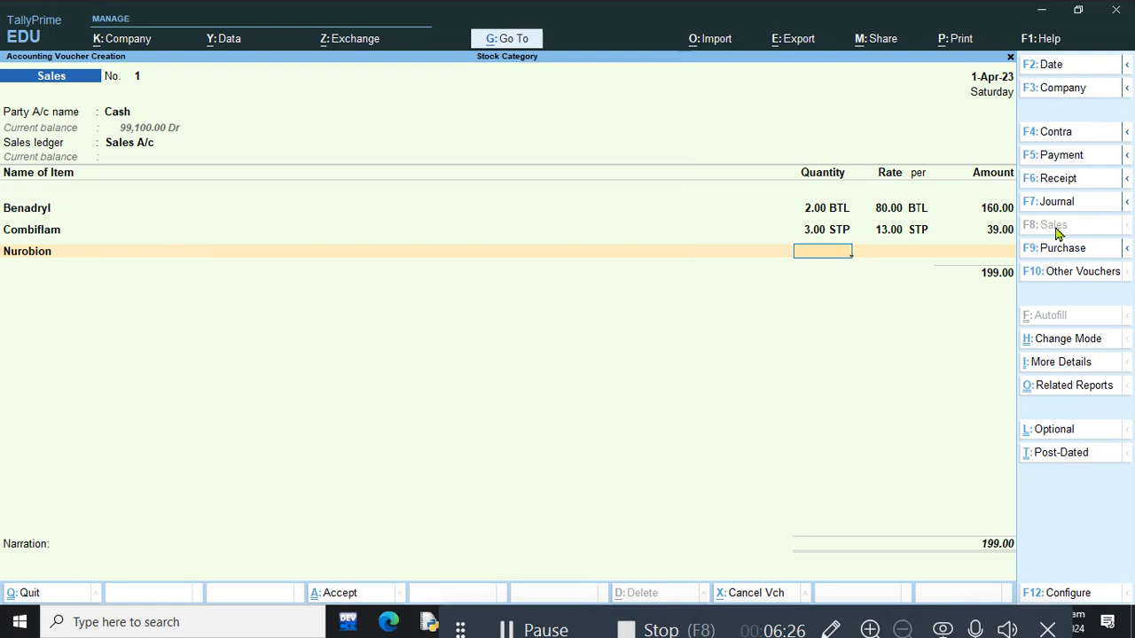
key(Return)
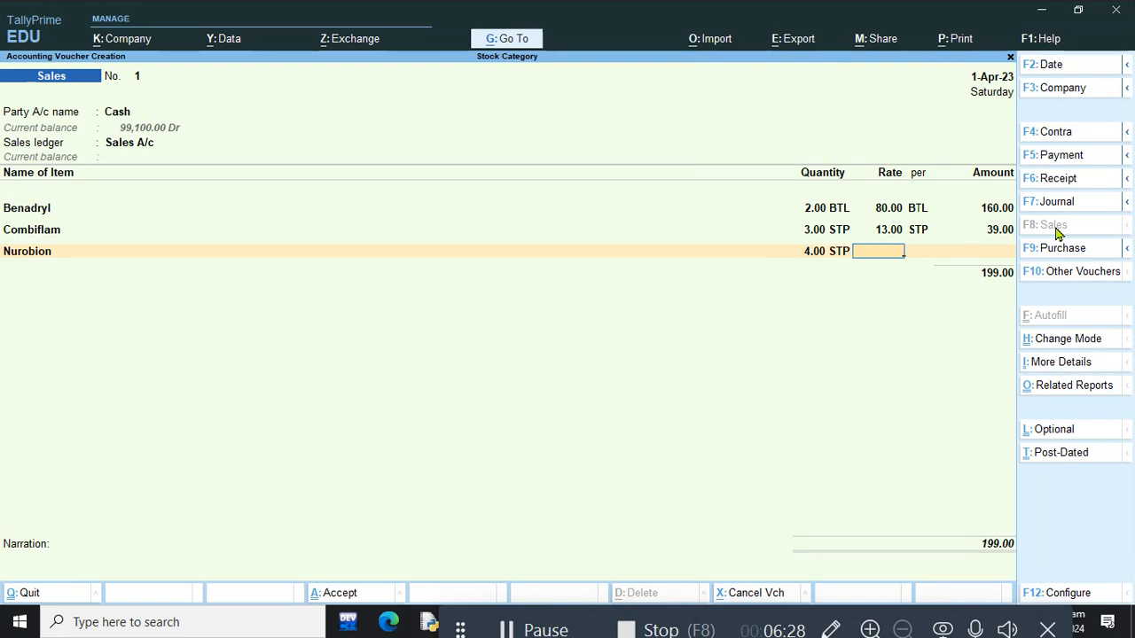
text(22)
key(Return)
key(Return)
key(Return)
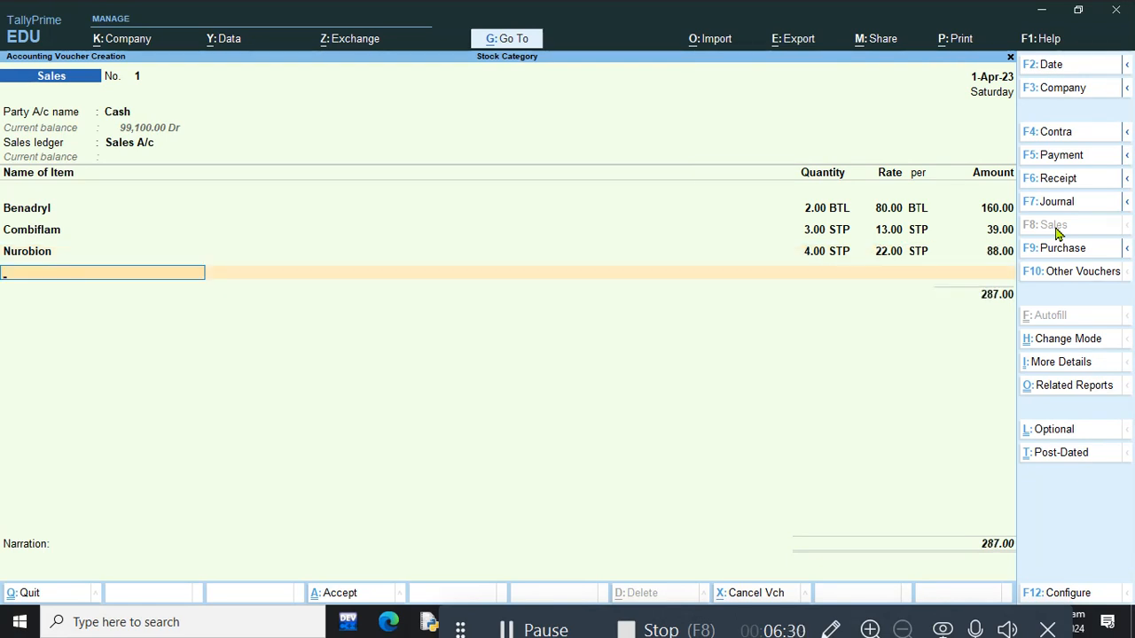
key(Return)
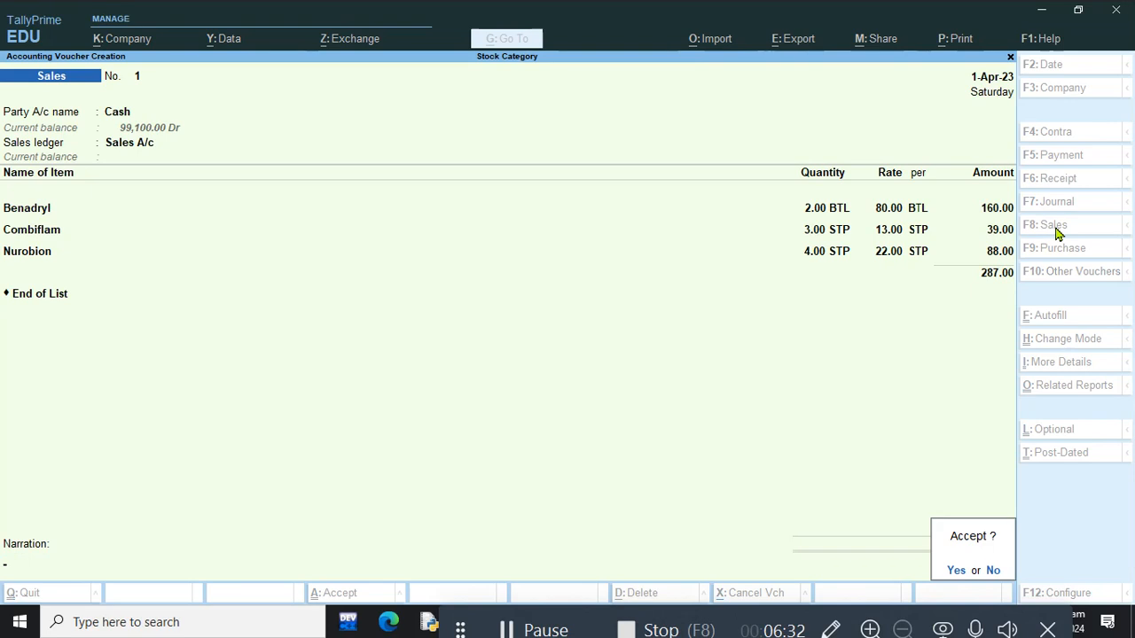
key(Return)
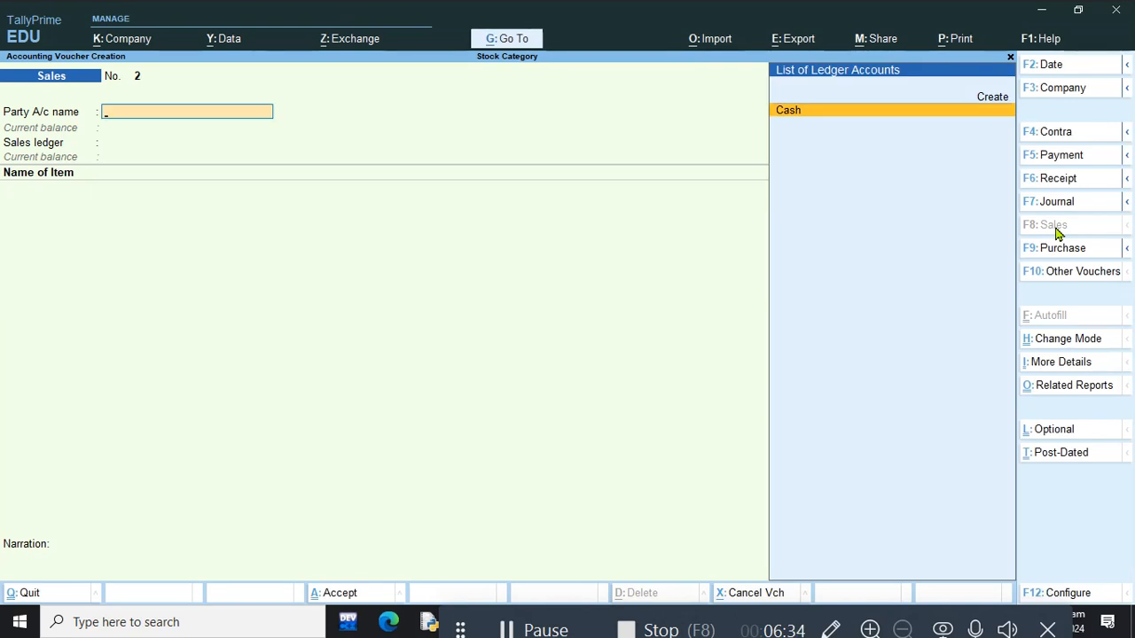
Leave the blank sales voucher unsaved and bring up the additional reports from the Gateway of Tally
key(Escape)
key(Return)
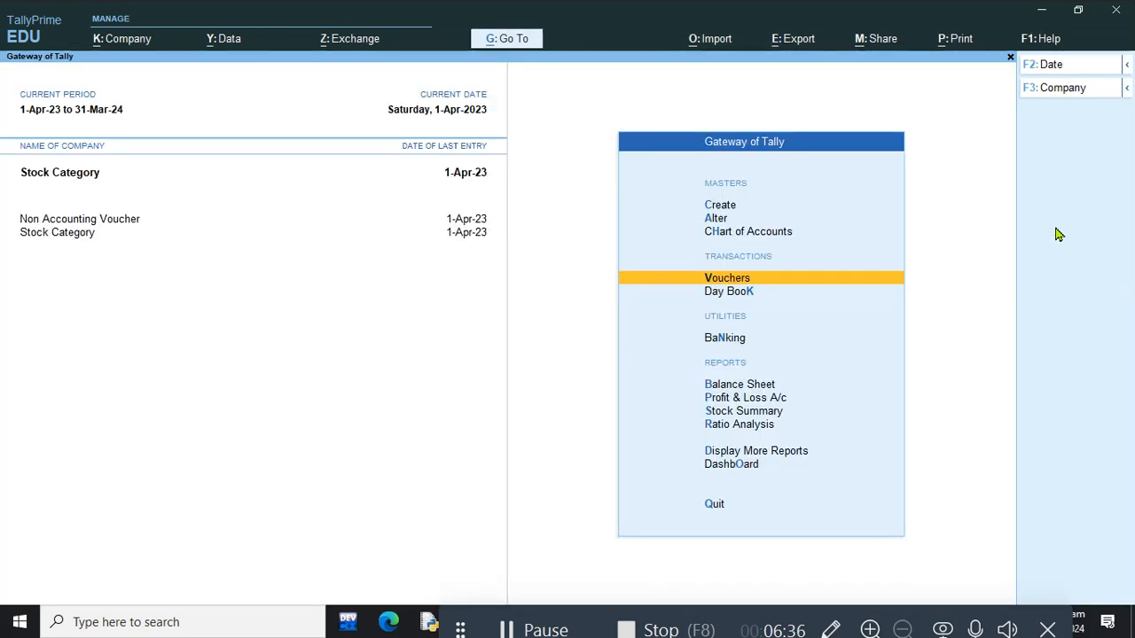
key(Down)
key(Down)
key(Down)
key(Down)
key(Down)
key(Down)
key(Down)
key(Down)
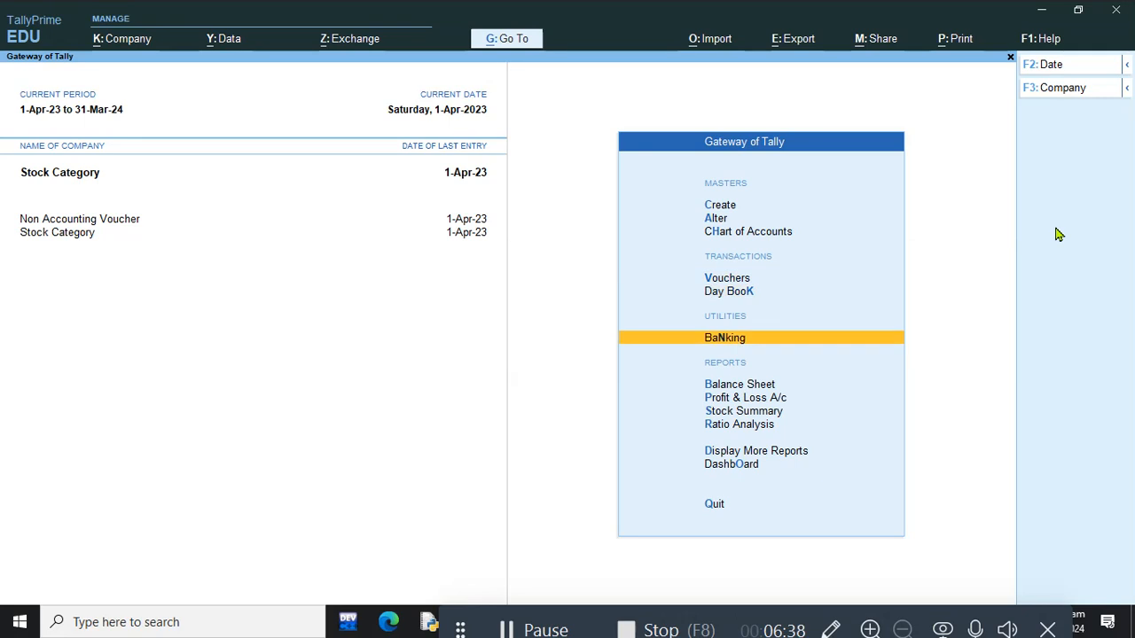
key(Up)
key(Return)
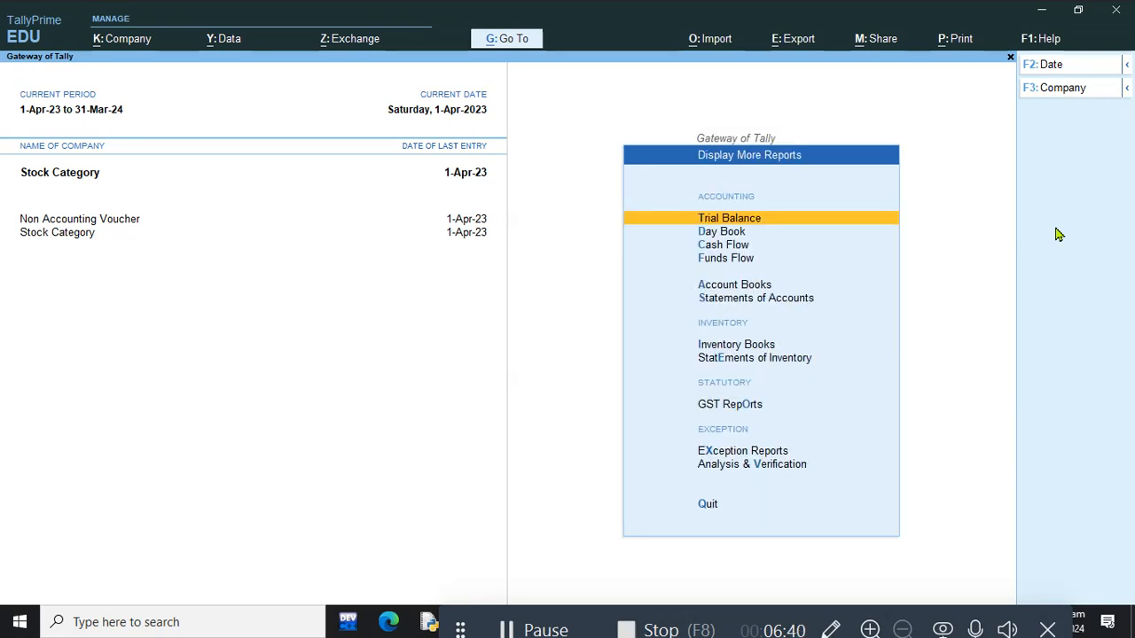
Open the Inventory Books among the additional reports
key(Down)
key(Down)
key(Down)
key(Down)
key(Down)
key(Down)
key(Down)
key(Up)
key(Return)
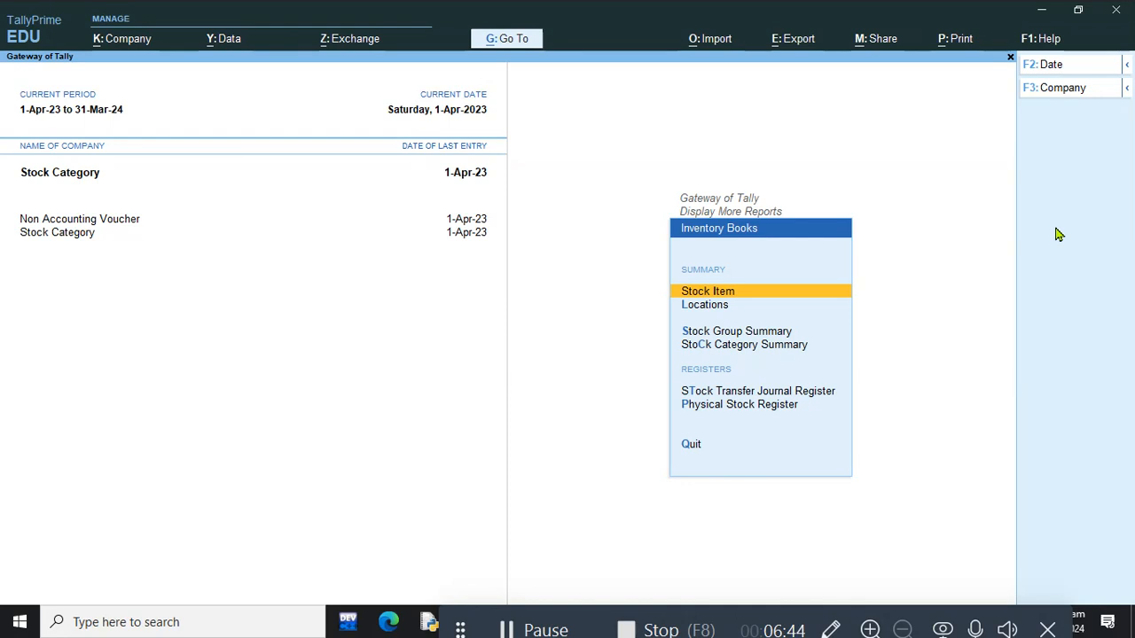
View the Stock Category Summary for the Primary category, expanded in detail to the stock items under each category
key(Down)
key(Down)
key(Down)
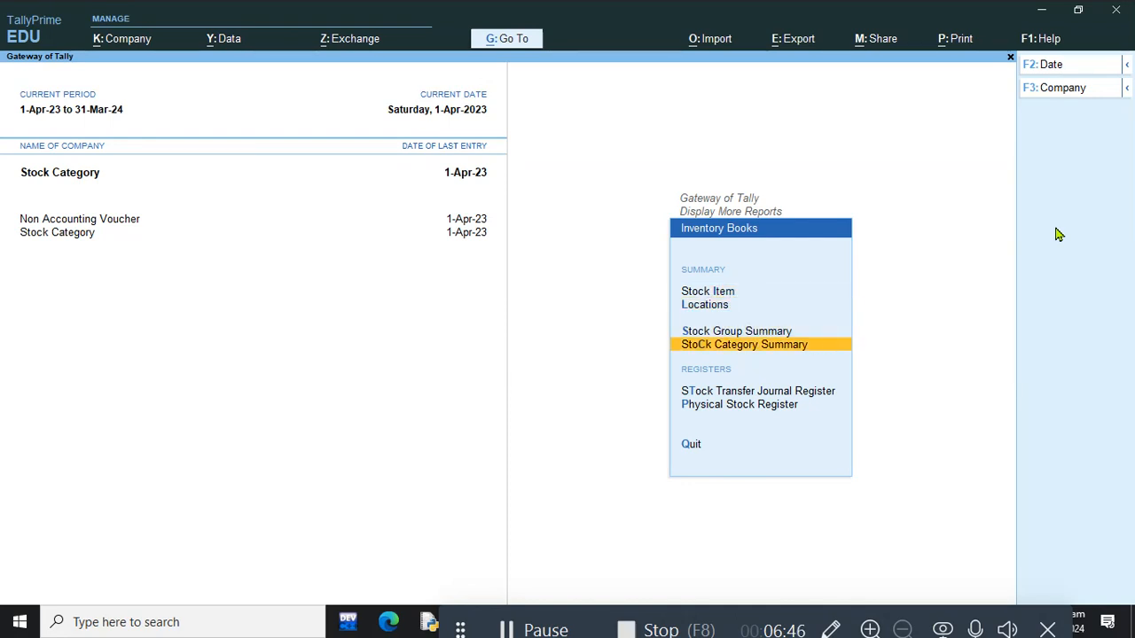
key(Return)
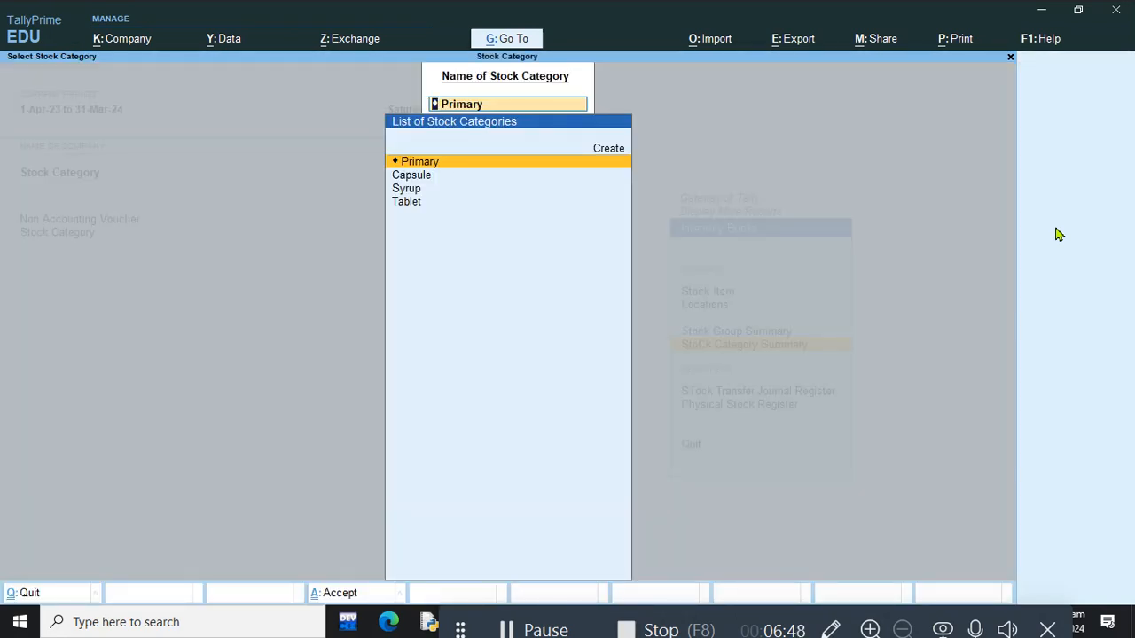
key(Return)
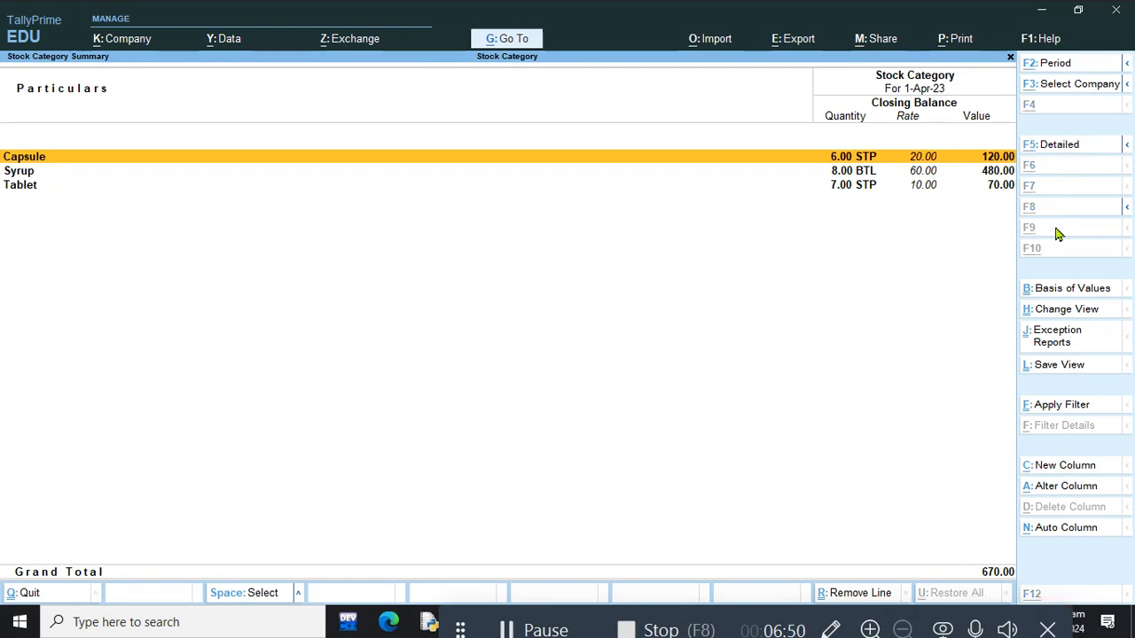
key(alt+F5)
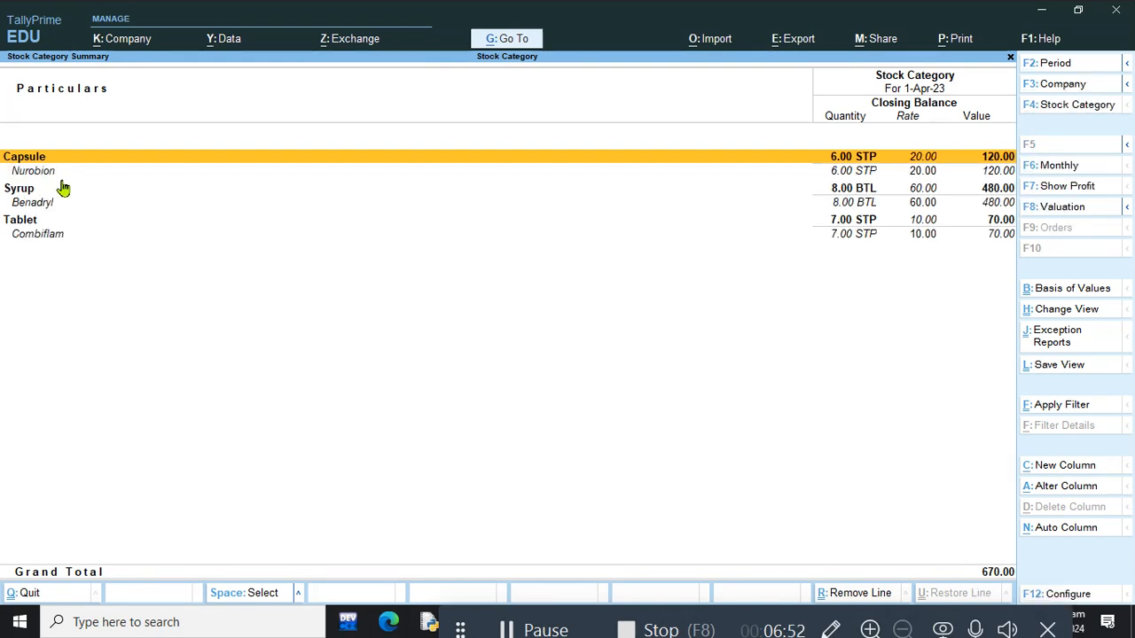